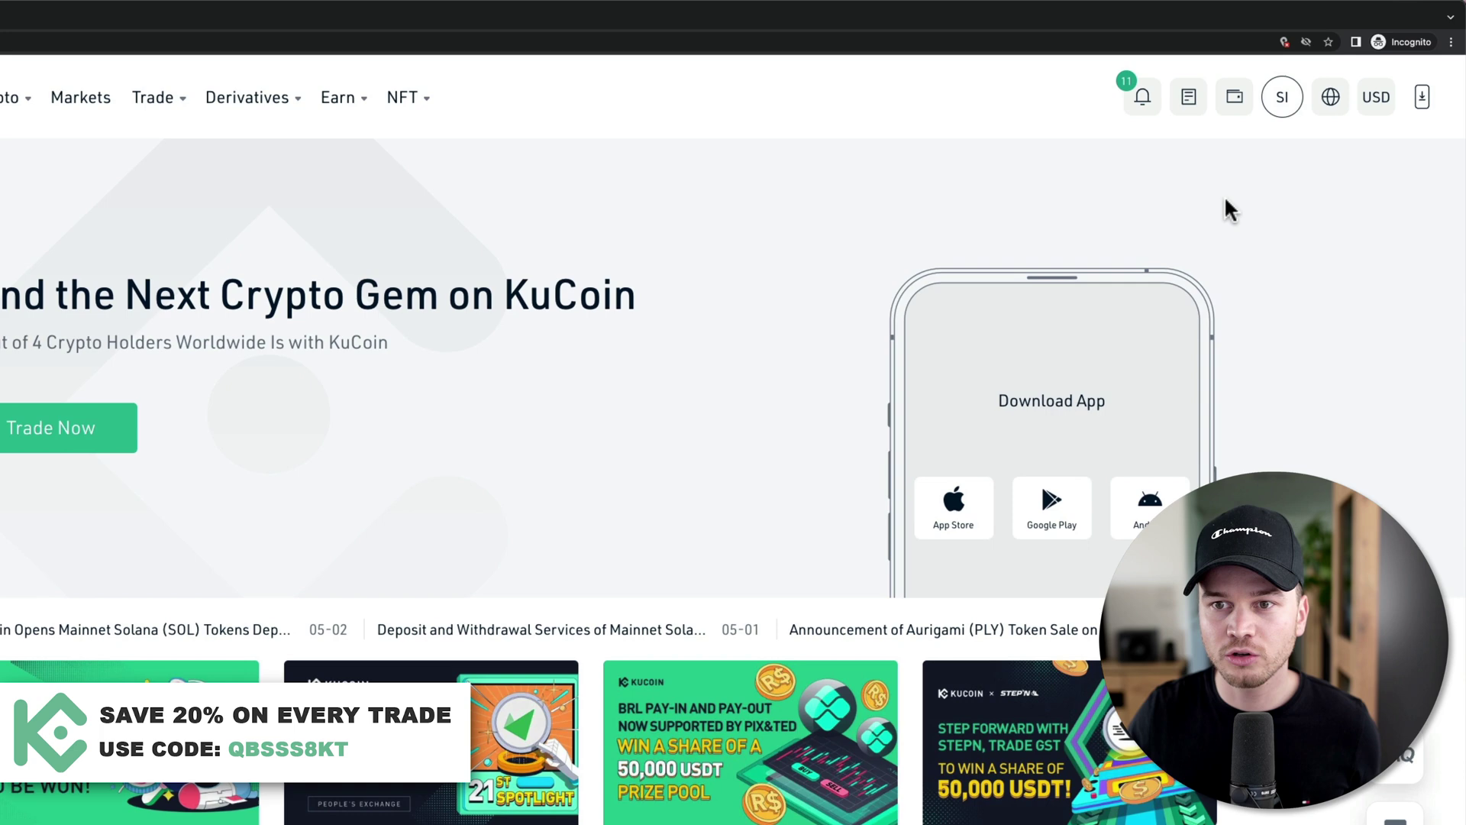
Go to Main Account from the wallet menu to view the per-coin balances, including 500 USDT.
mouse_move(1271, 96)
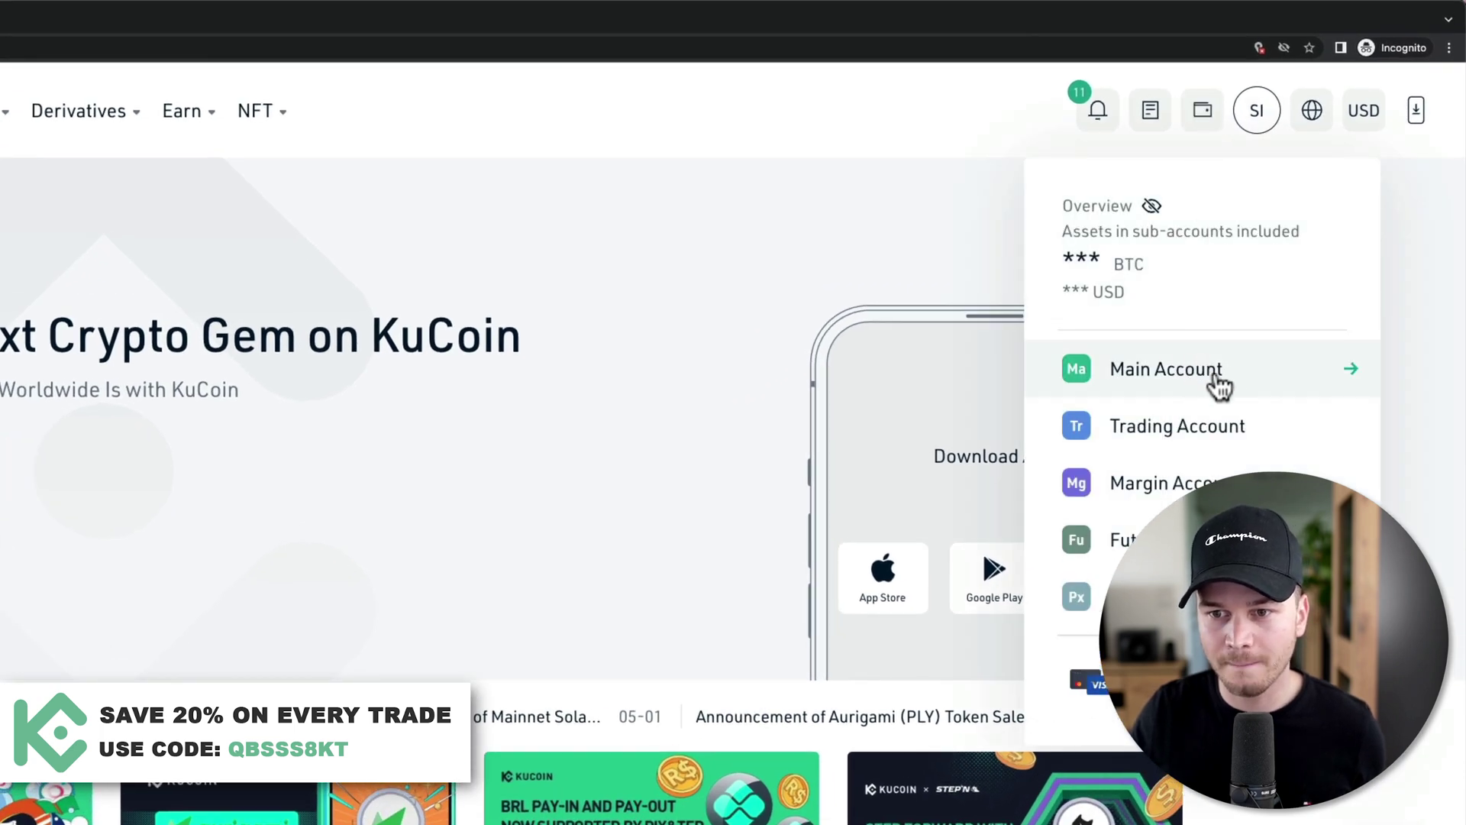
left_click(1290, 374)
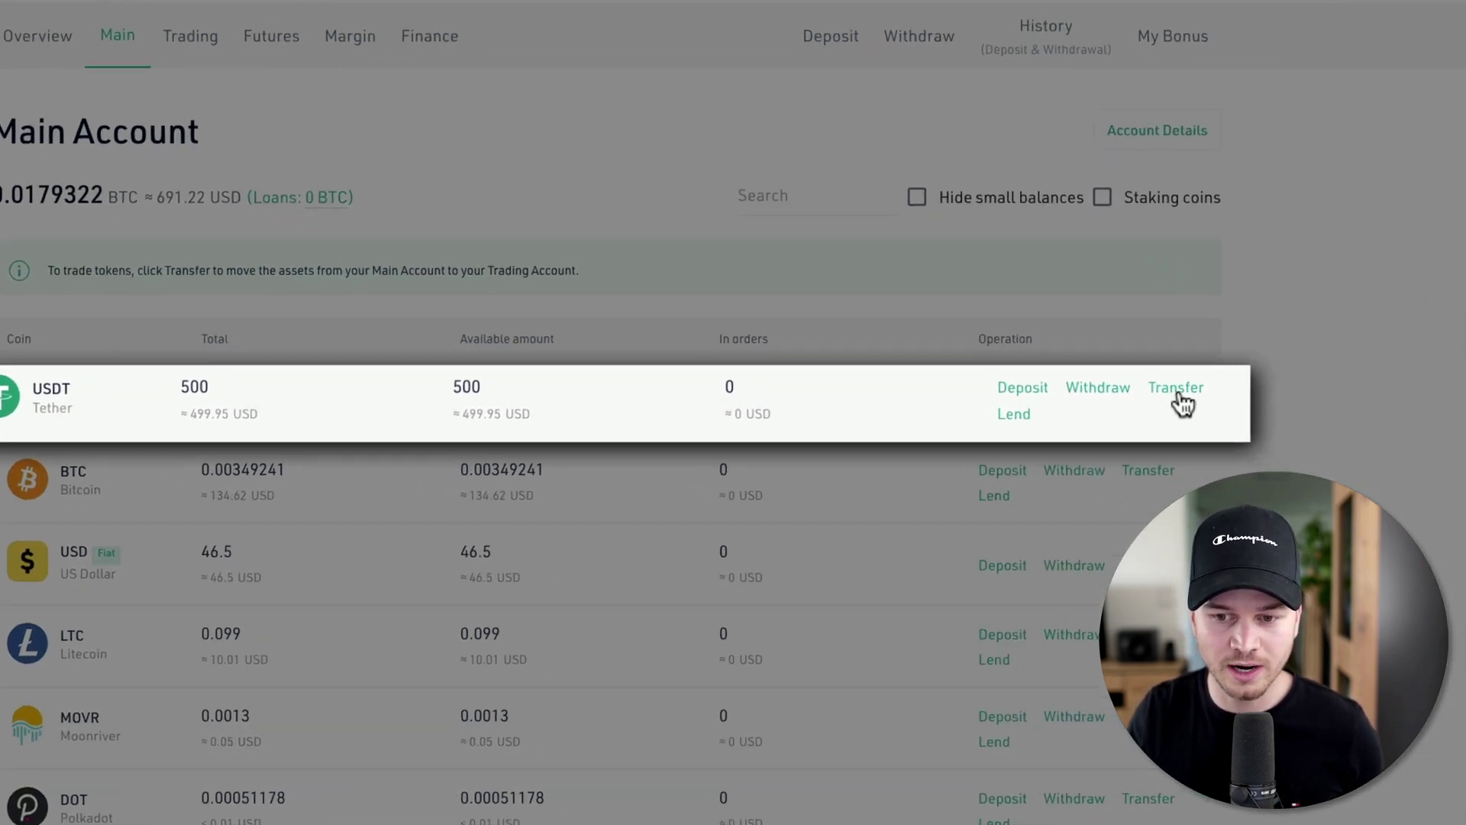
Transfer the full 500 USDT available from Main Account to the Trading Account.
left_click(1178, 390)
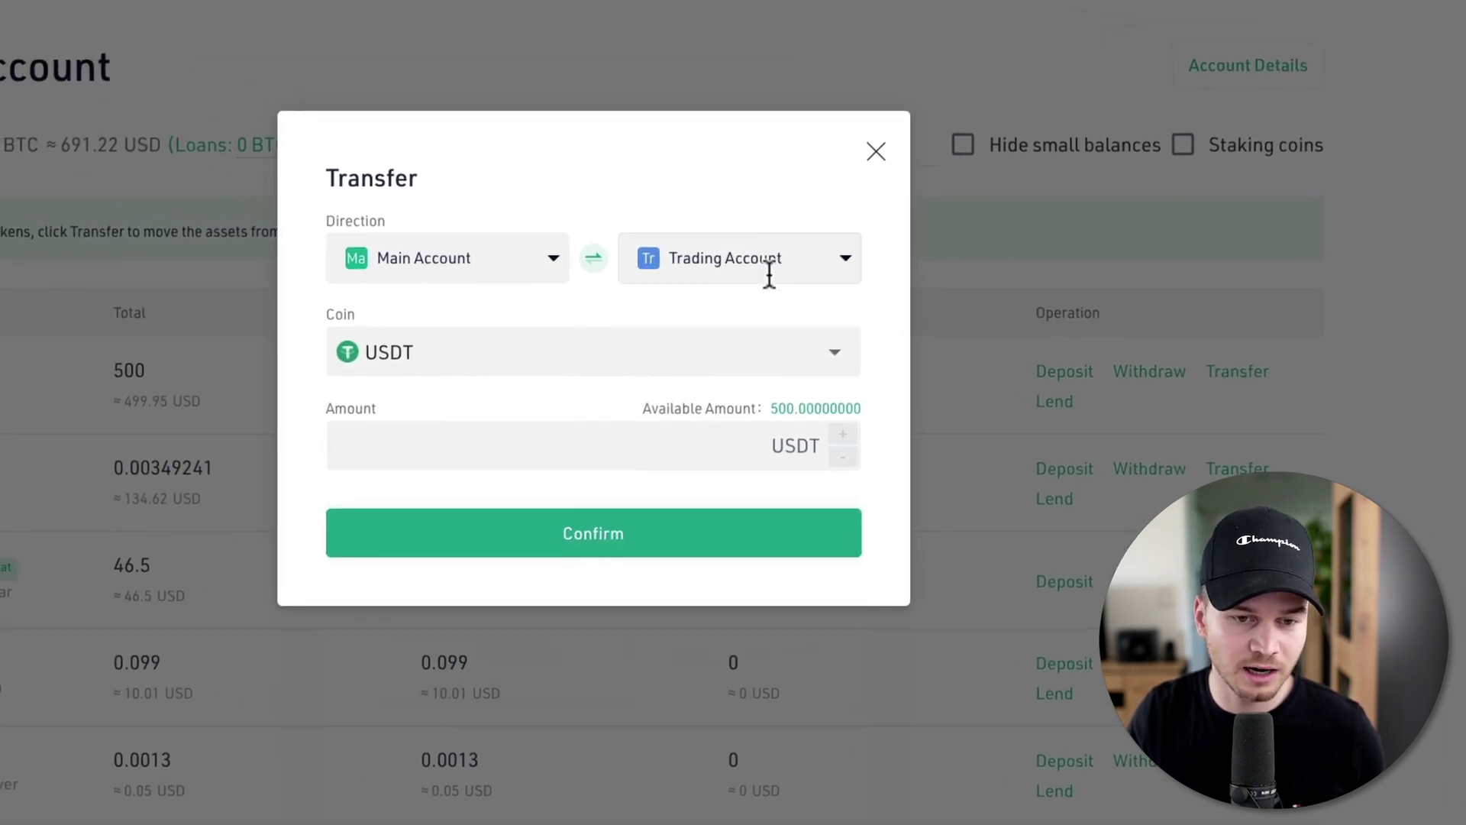
left_click(800, 412)
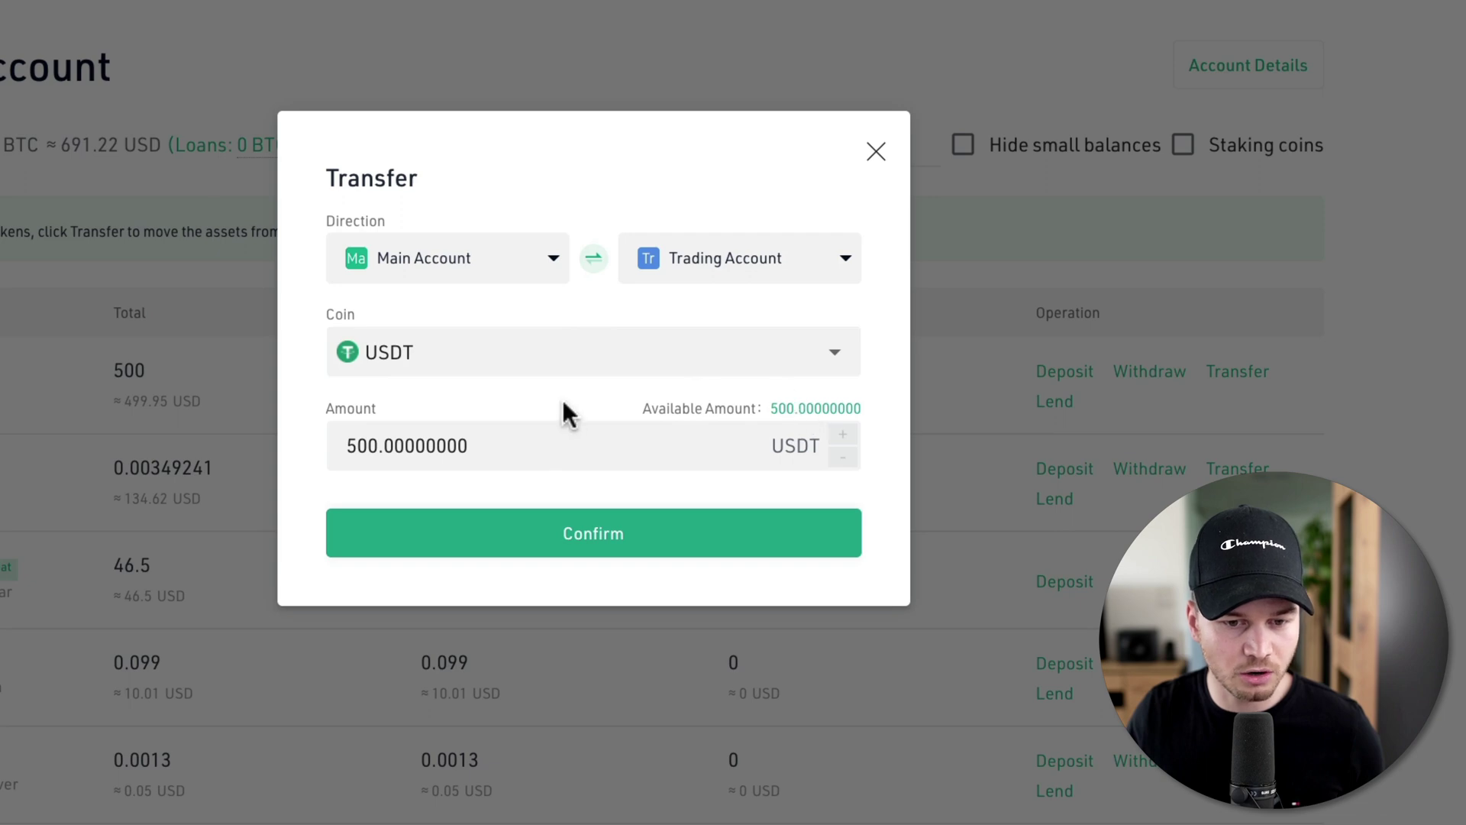
left_click(578, 543)
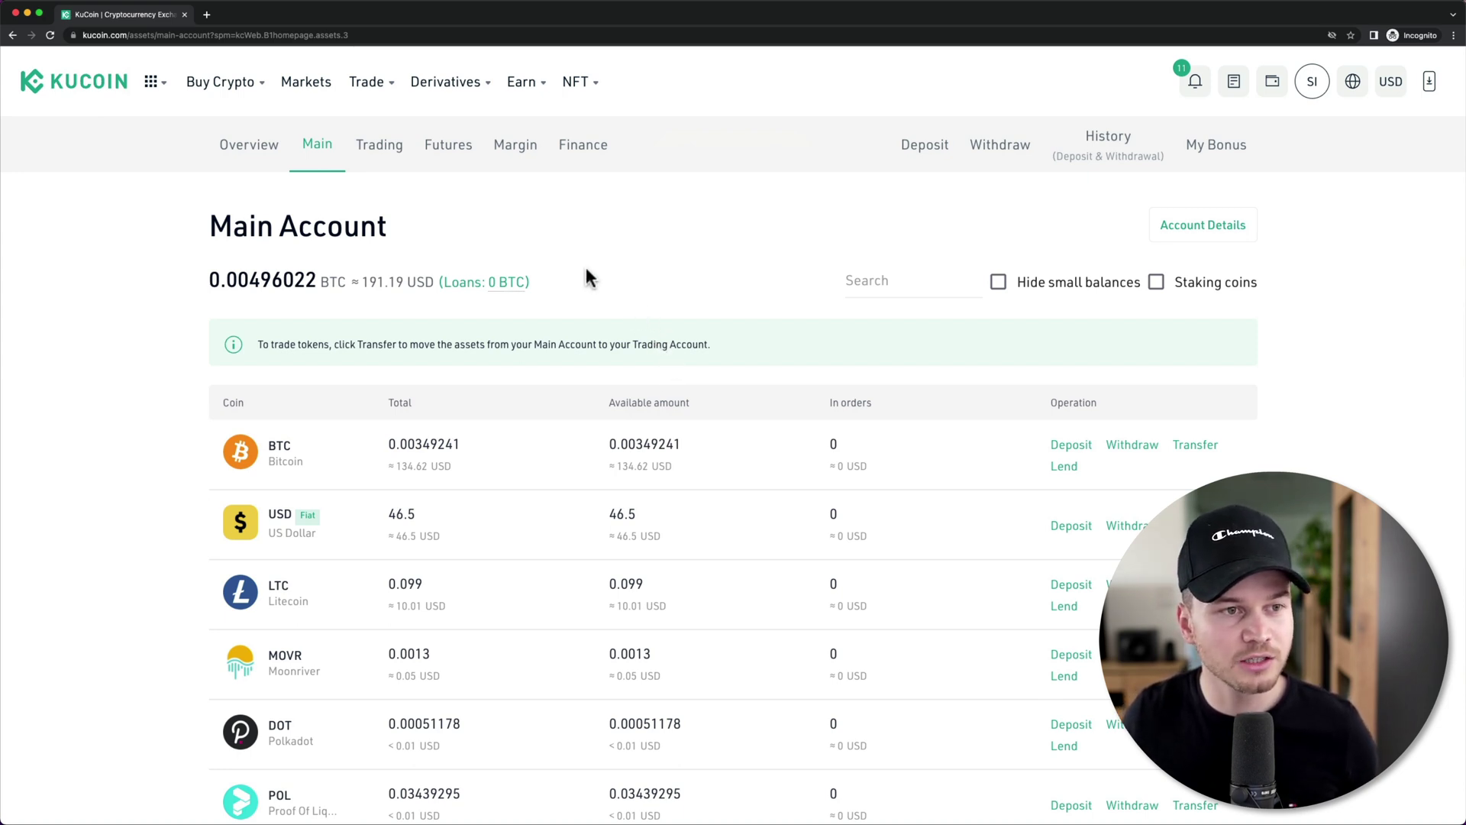
Open Spot Trading from the Trade menu, landing on the BTC/USDT pair.
mouse_move(368, 83)
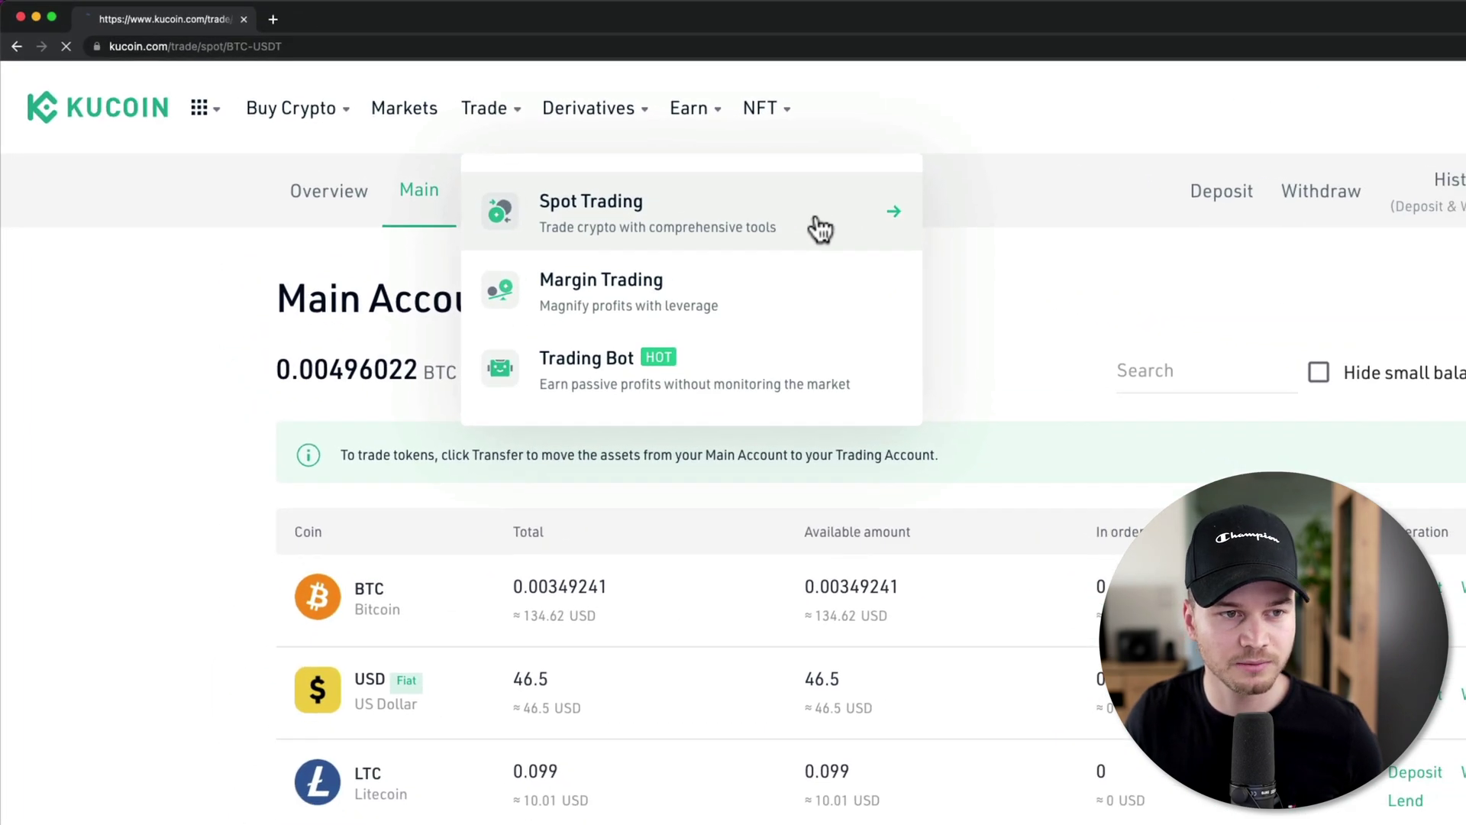
left_click(855, 238)
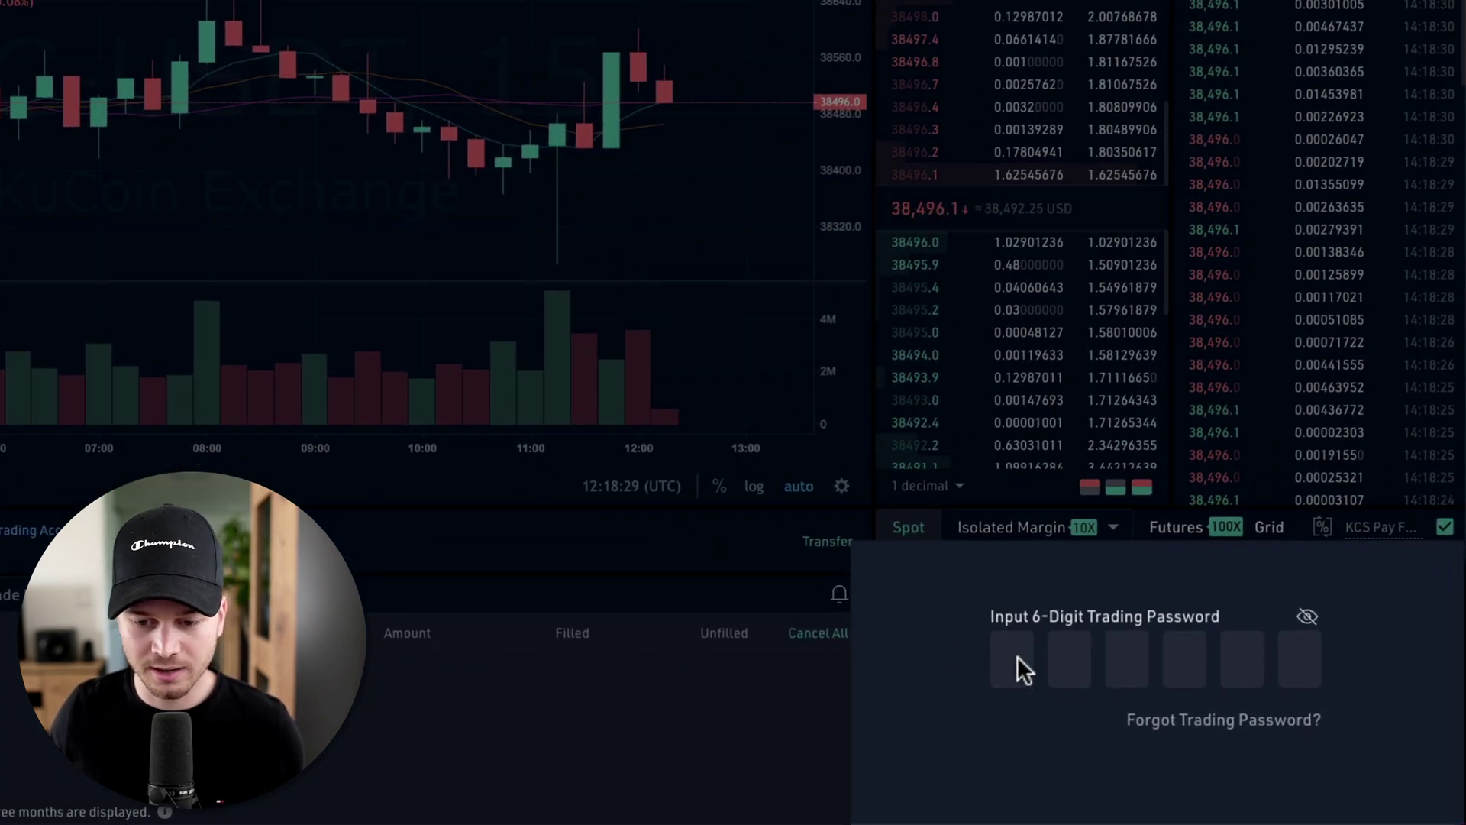
Enter the 6-digit trading password in the order panel to unlock spot trading.
left_click(1018, 663)
type("**")
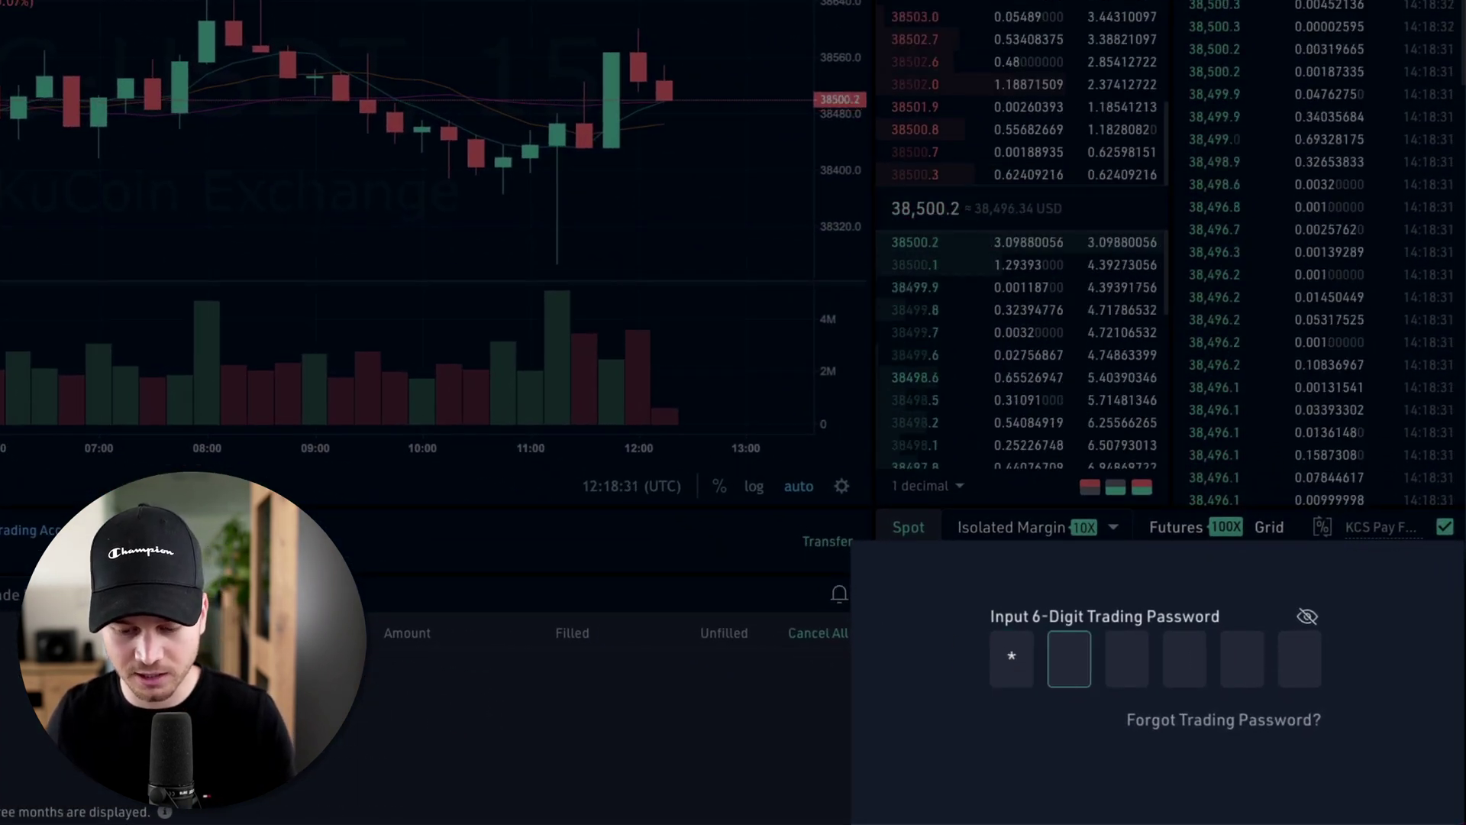
type("****")
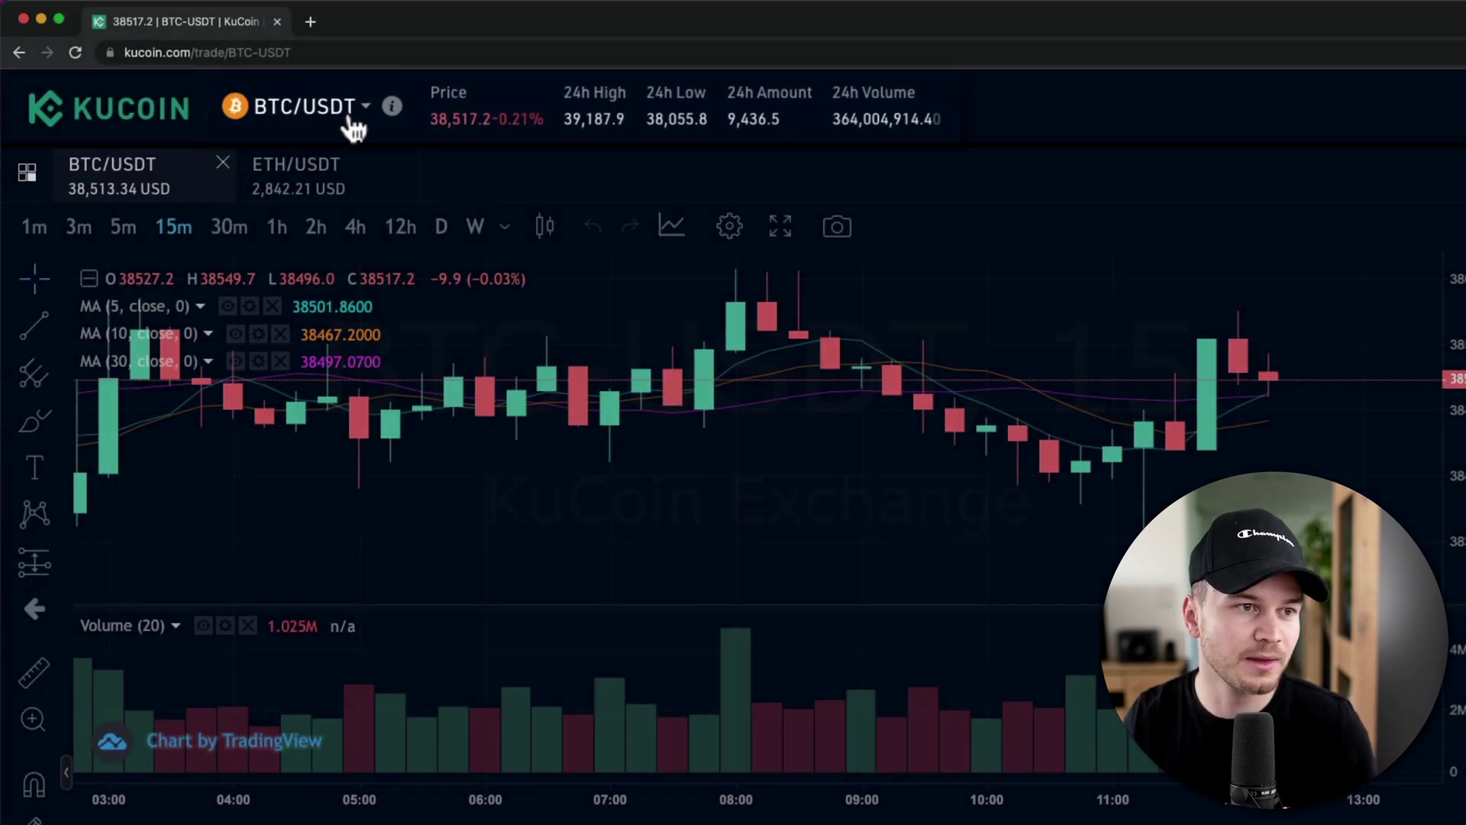
Search the pair list for ETH and switch the market from BTC/USDT to ETH/USDT.
left_click(359, 122)
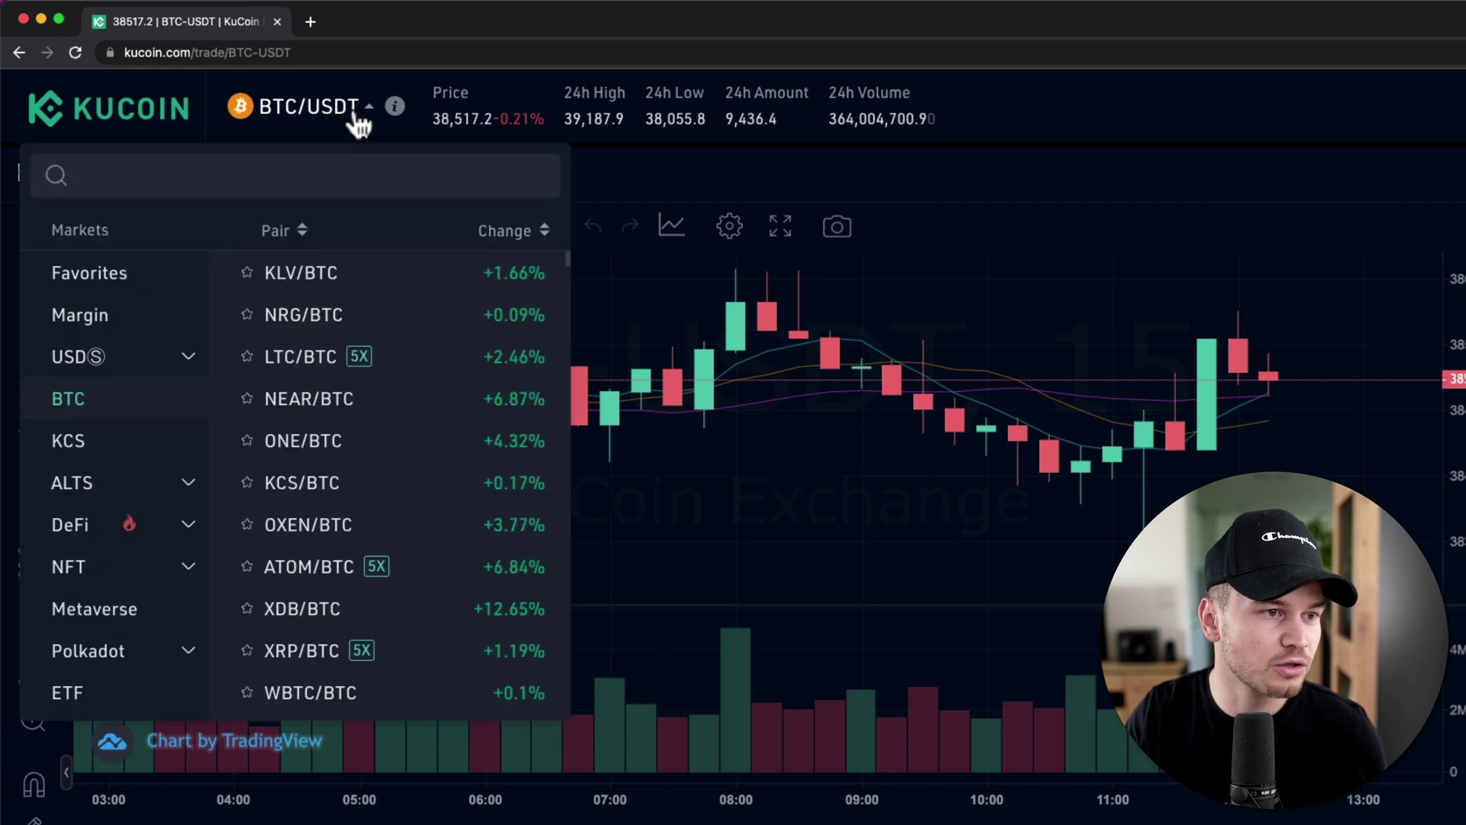
left_click(306, 178)
type("E")
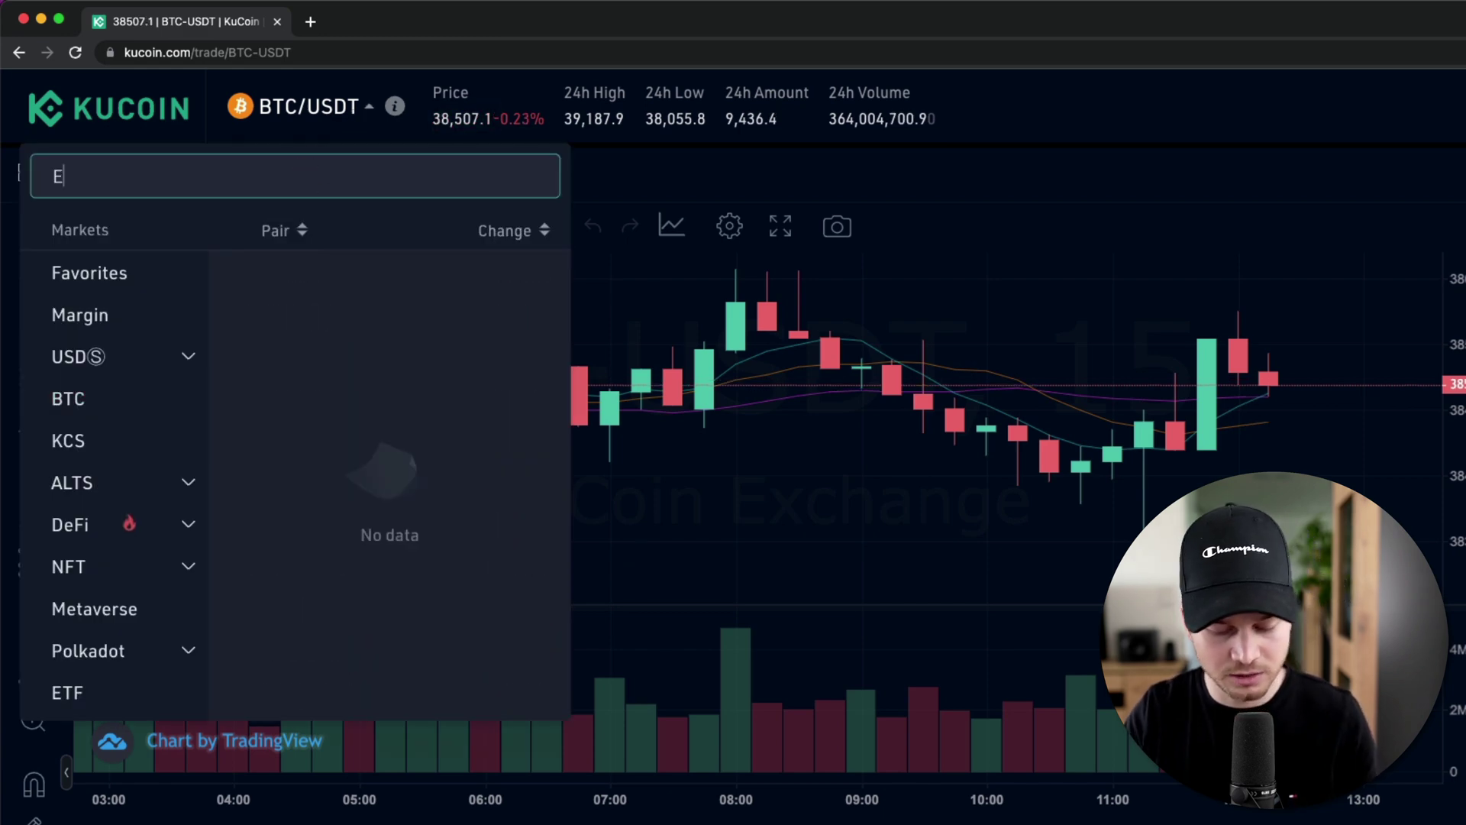
type("TH")
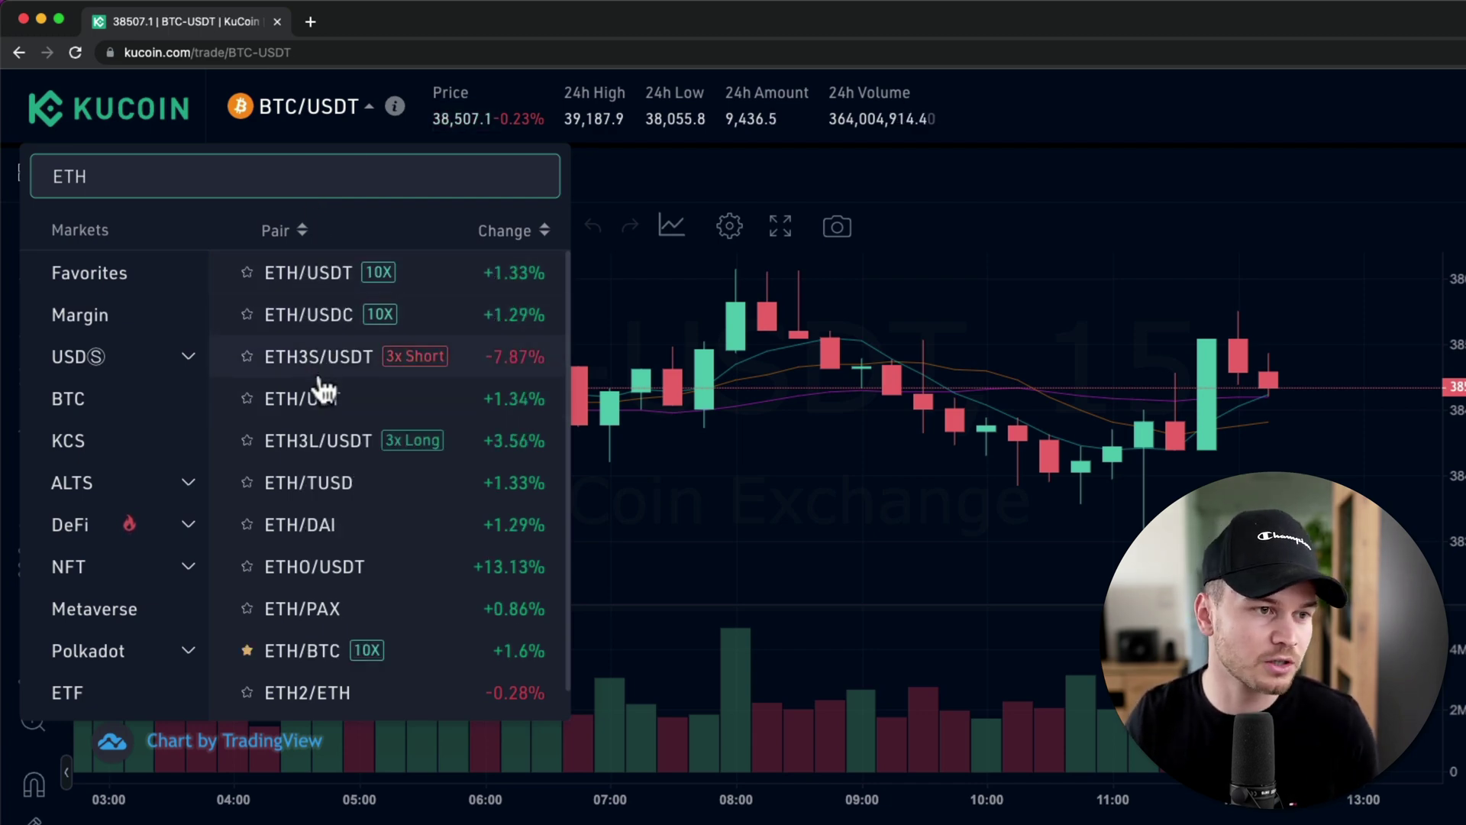
left_click(314, 282)
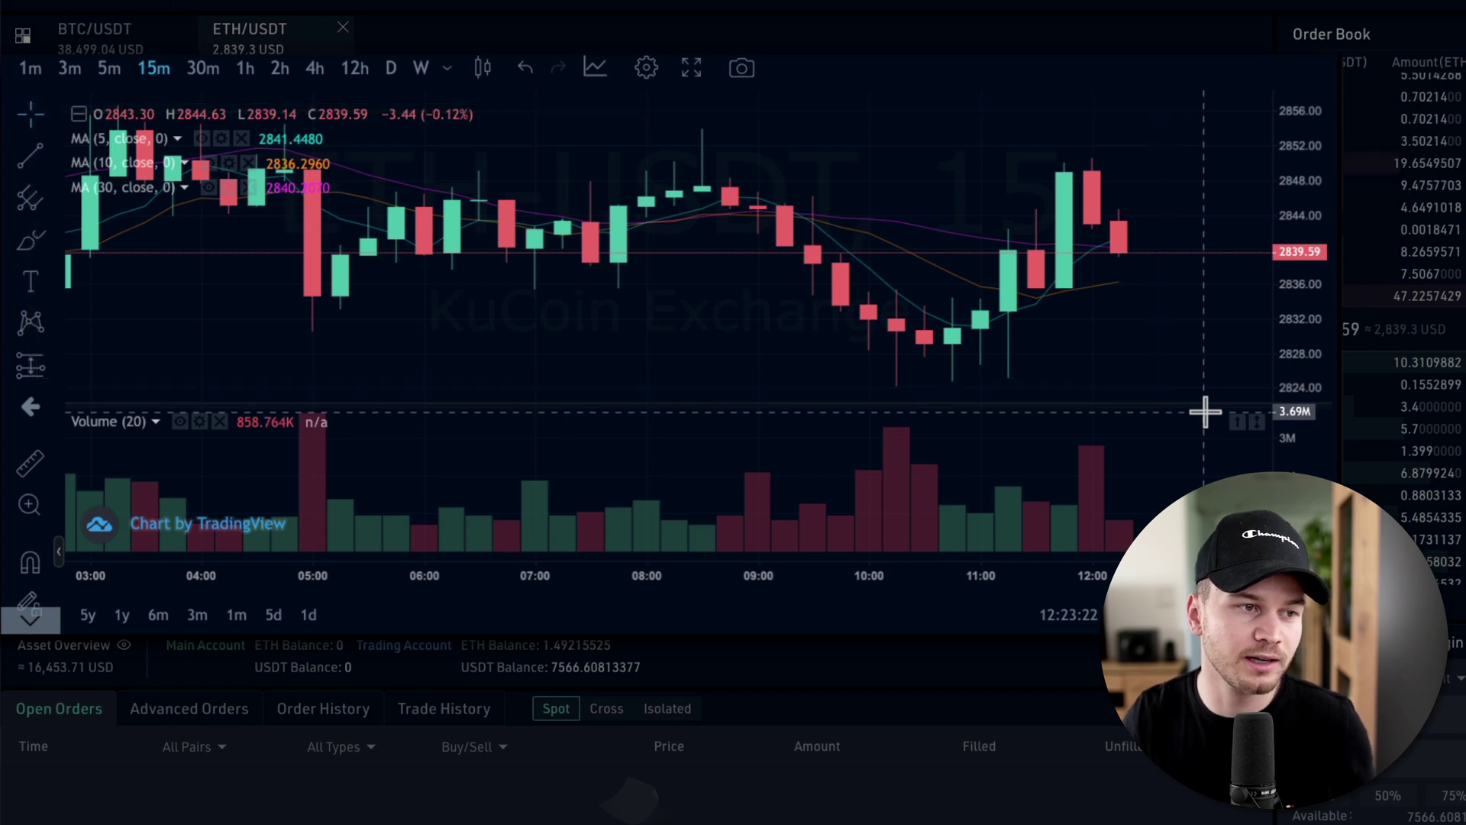
left_click(158, 76)
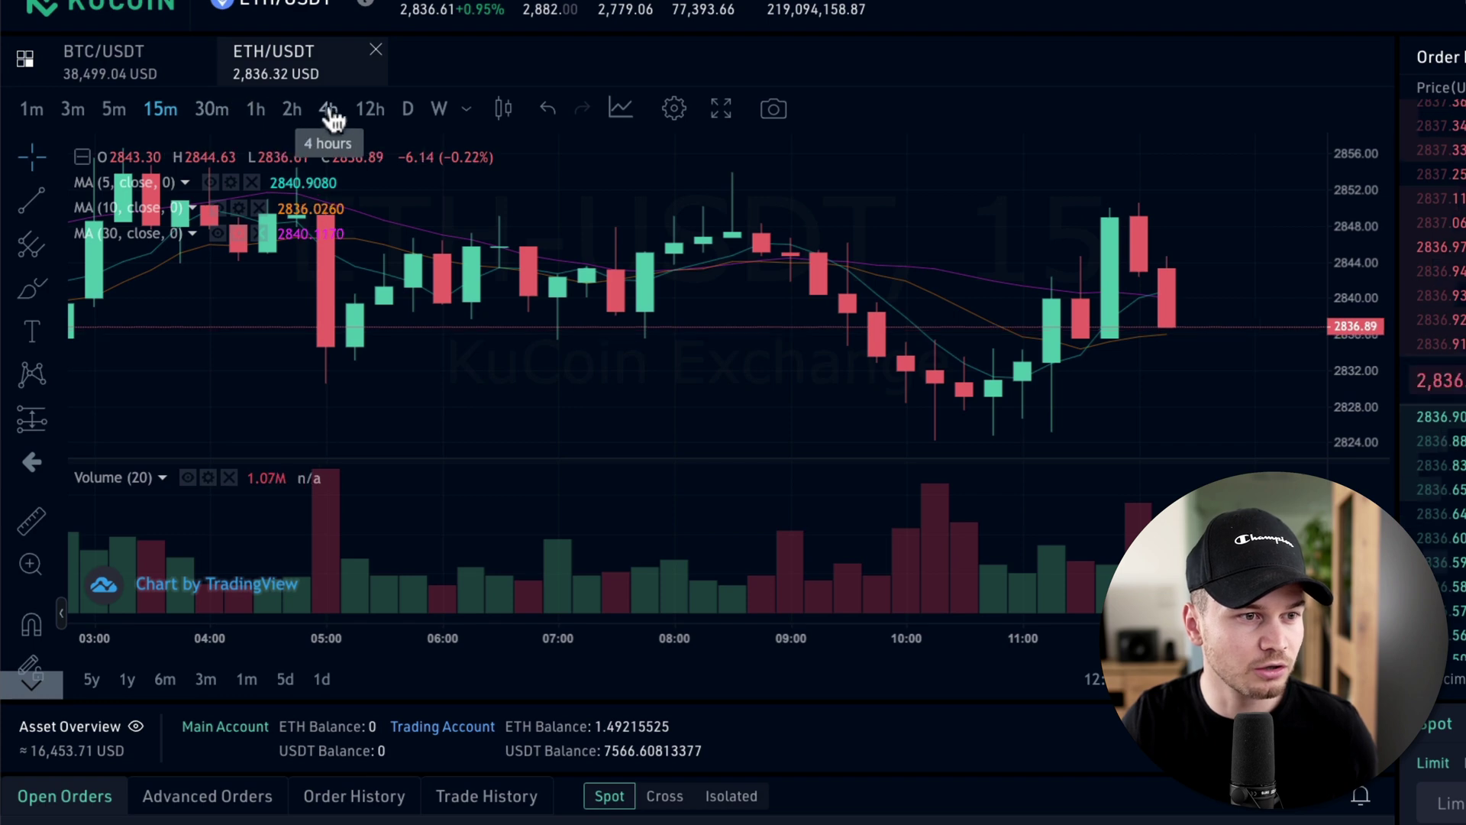
Change the ETH/USDT chart timeframe to 12h, then to 1m candles.
left_click(365, 116)
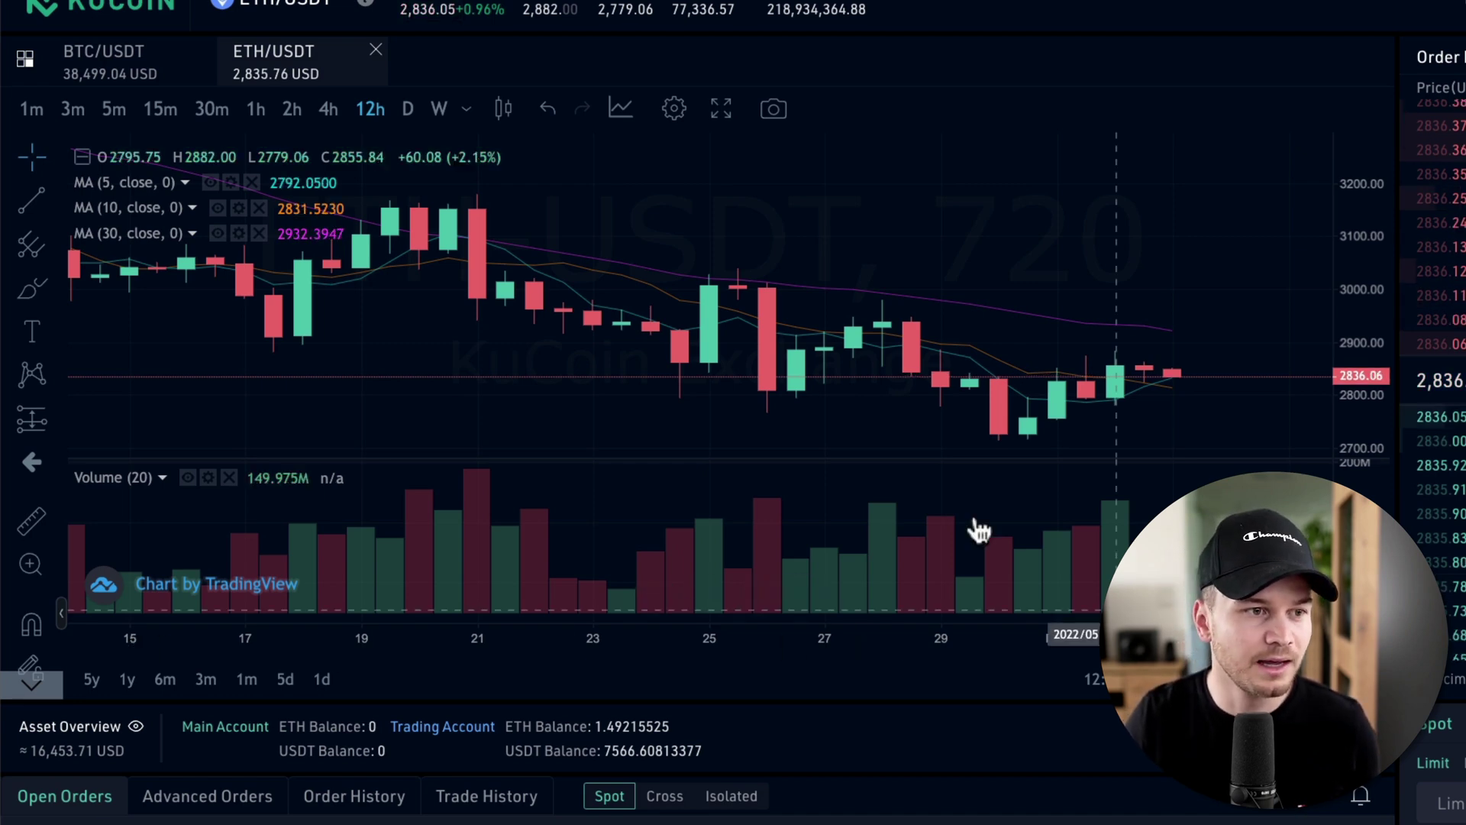
left_click(38, 113)
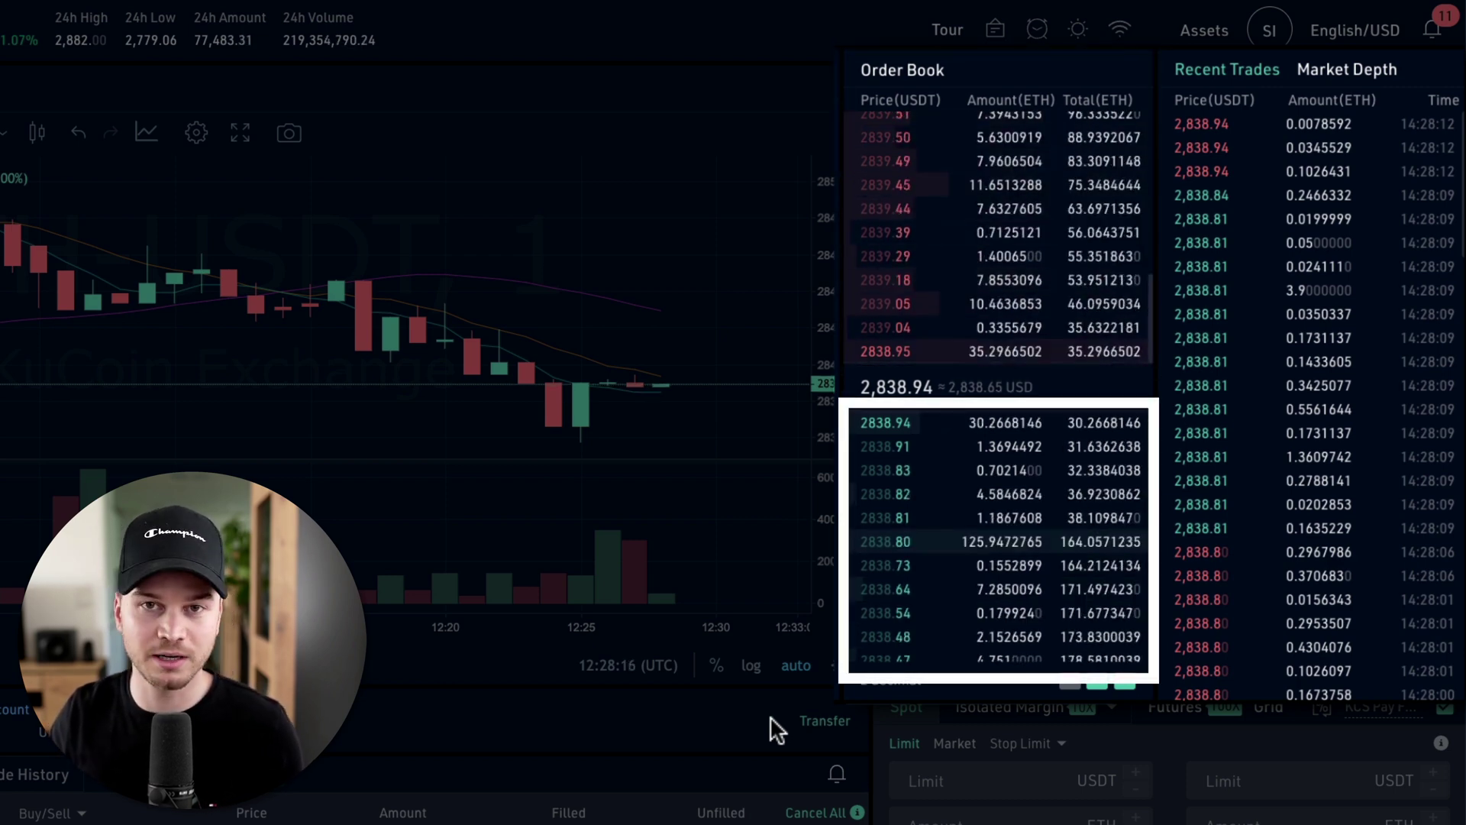
mouse_move(955, 197)
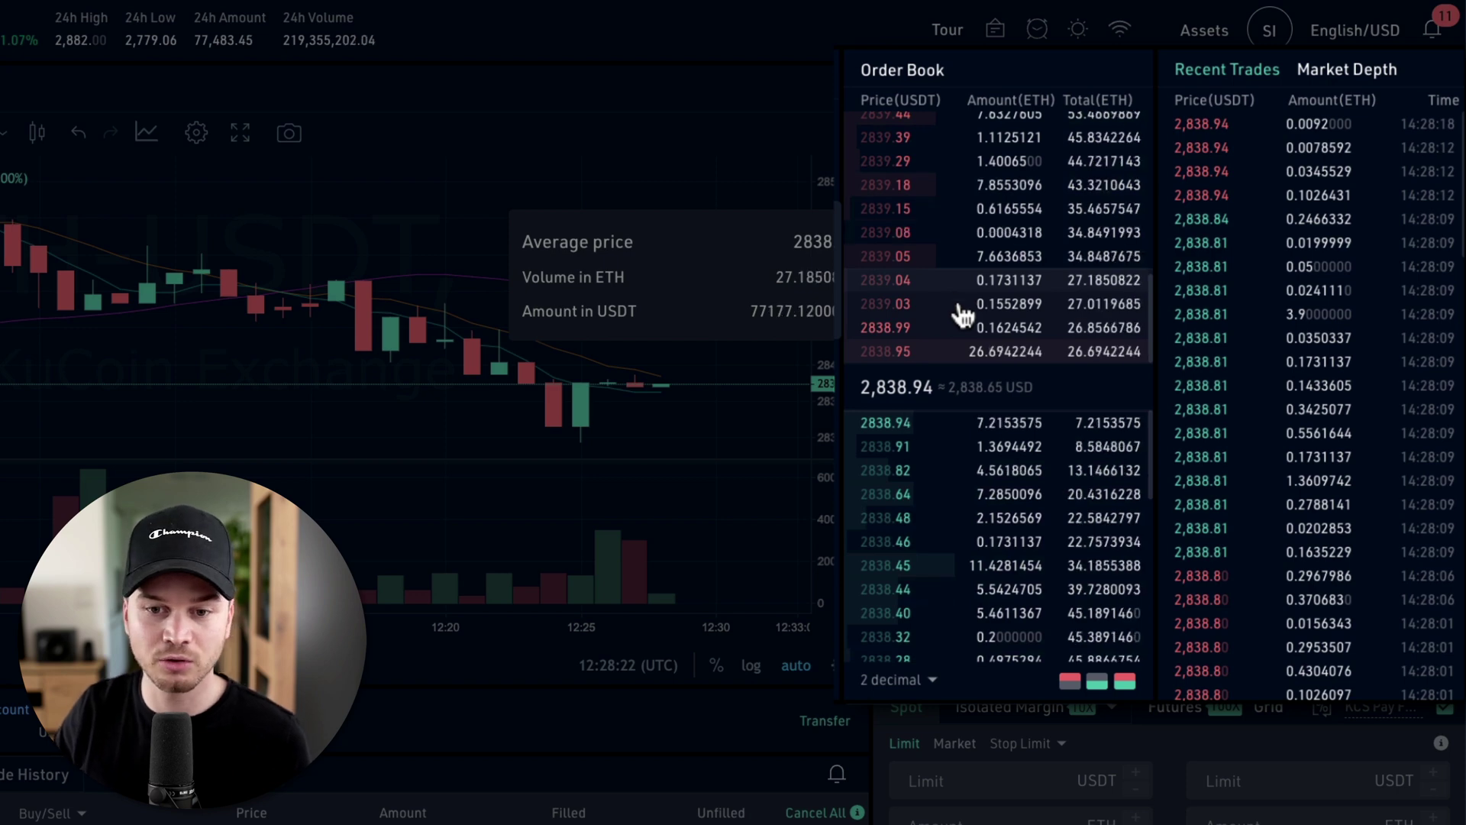
mouse_move(954, 462)
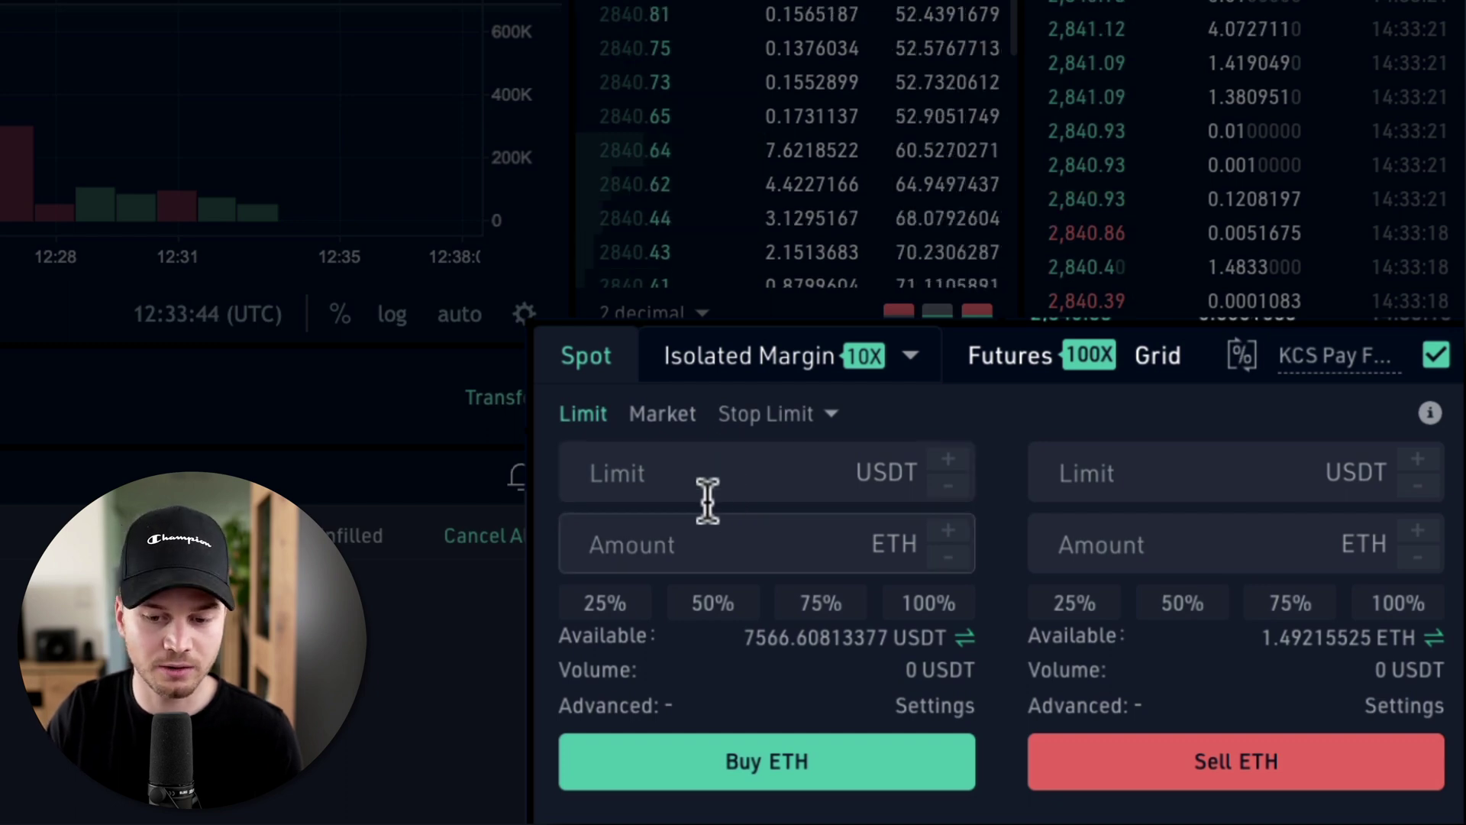
Submit a Spot Limit buy of 0.1 ETH at a price of 2700 USDT.
left_click(684, 469)
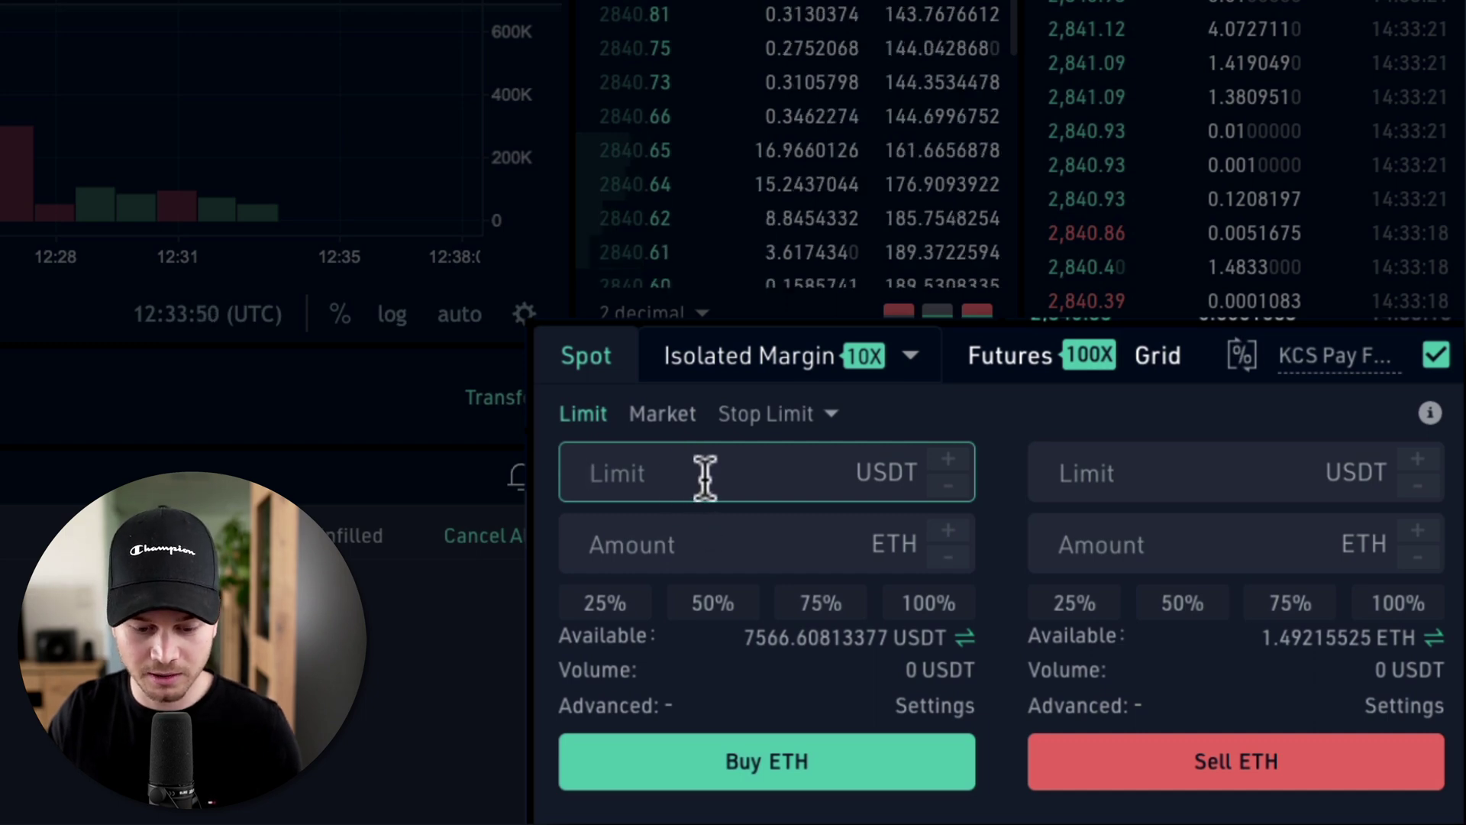
type("2700")
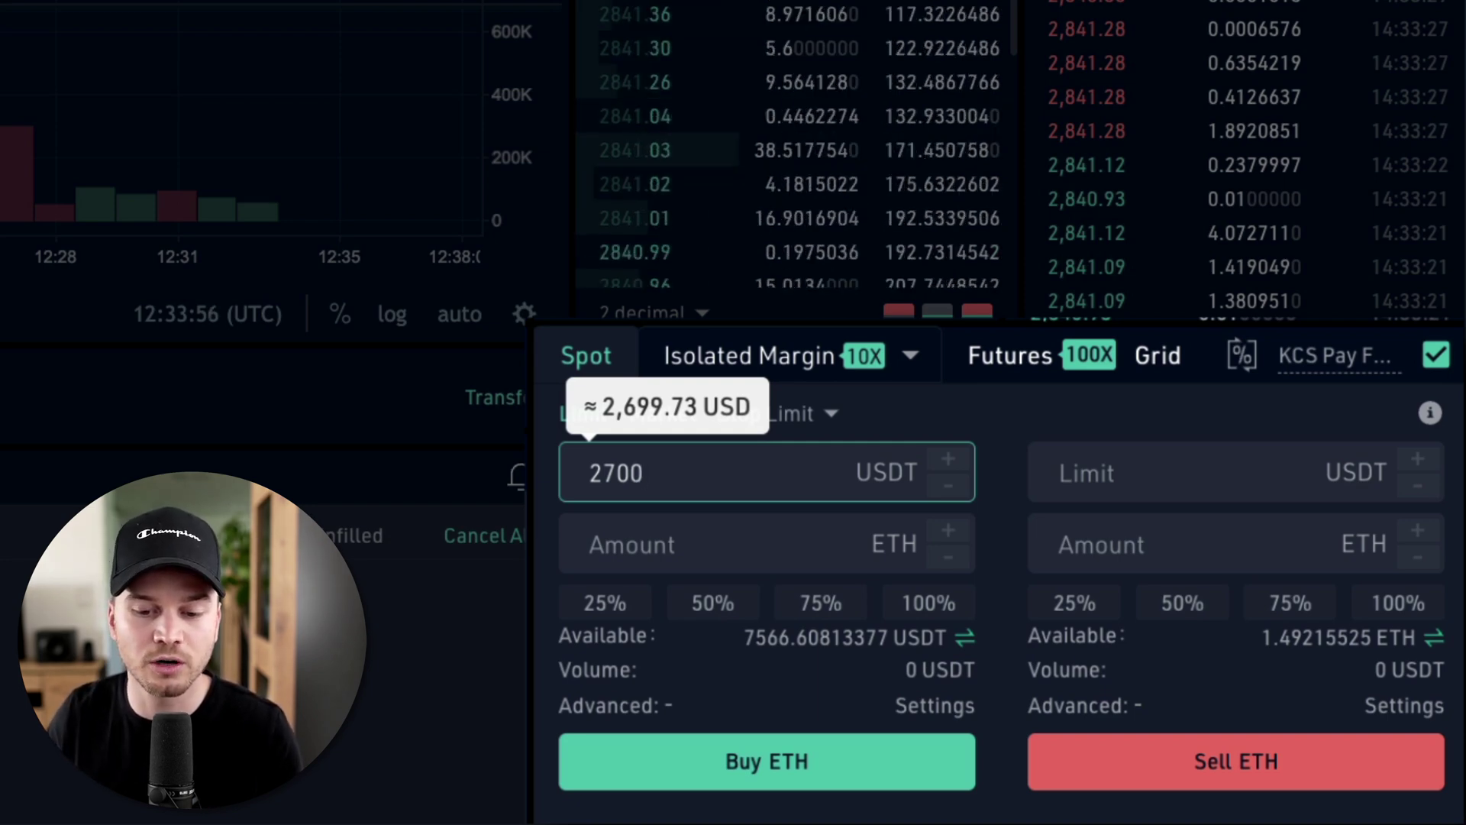
left_click(712, 545)
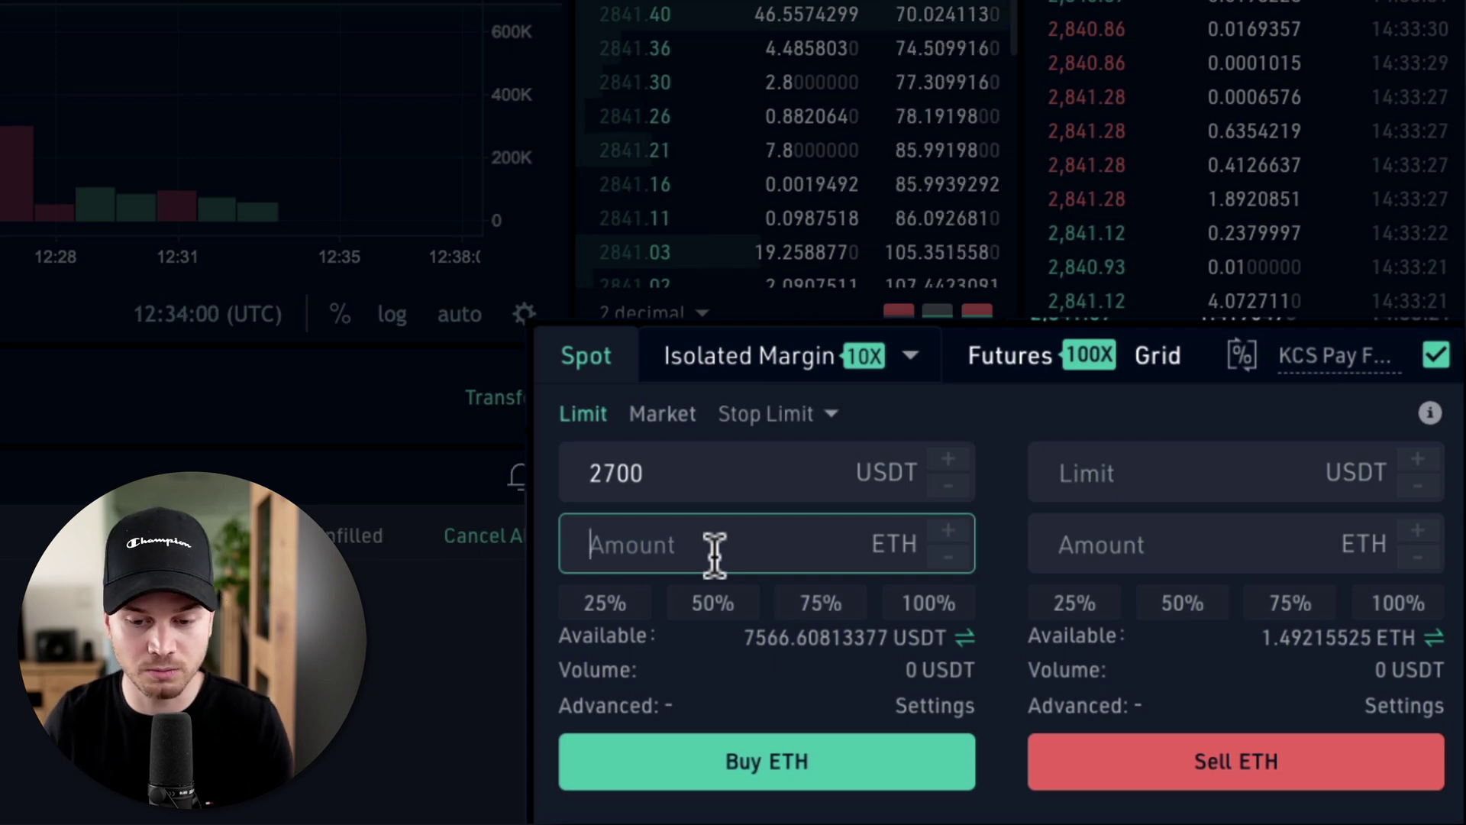
type("0.1")
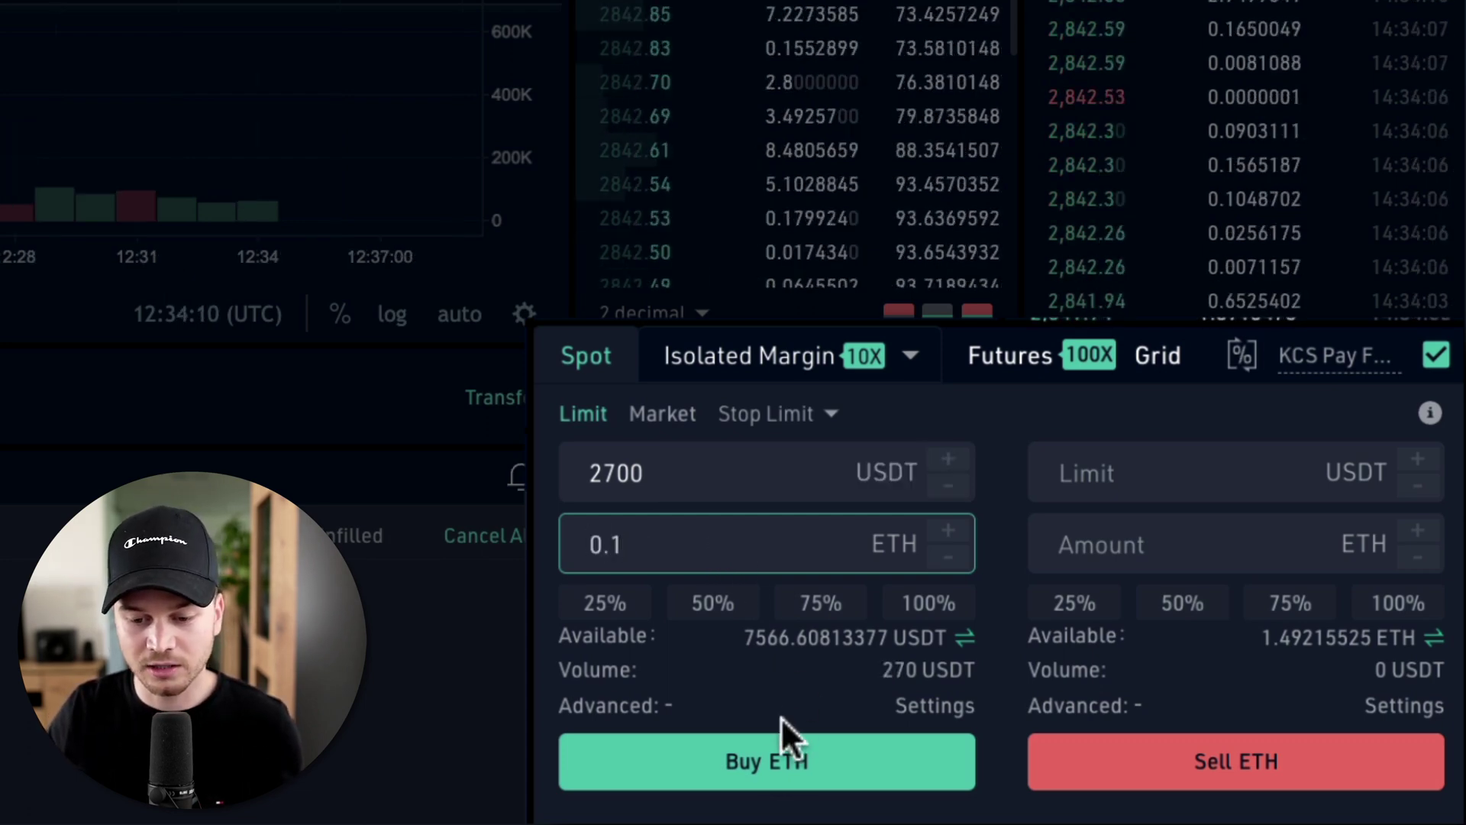
left_click(763, 770)
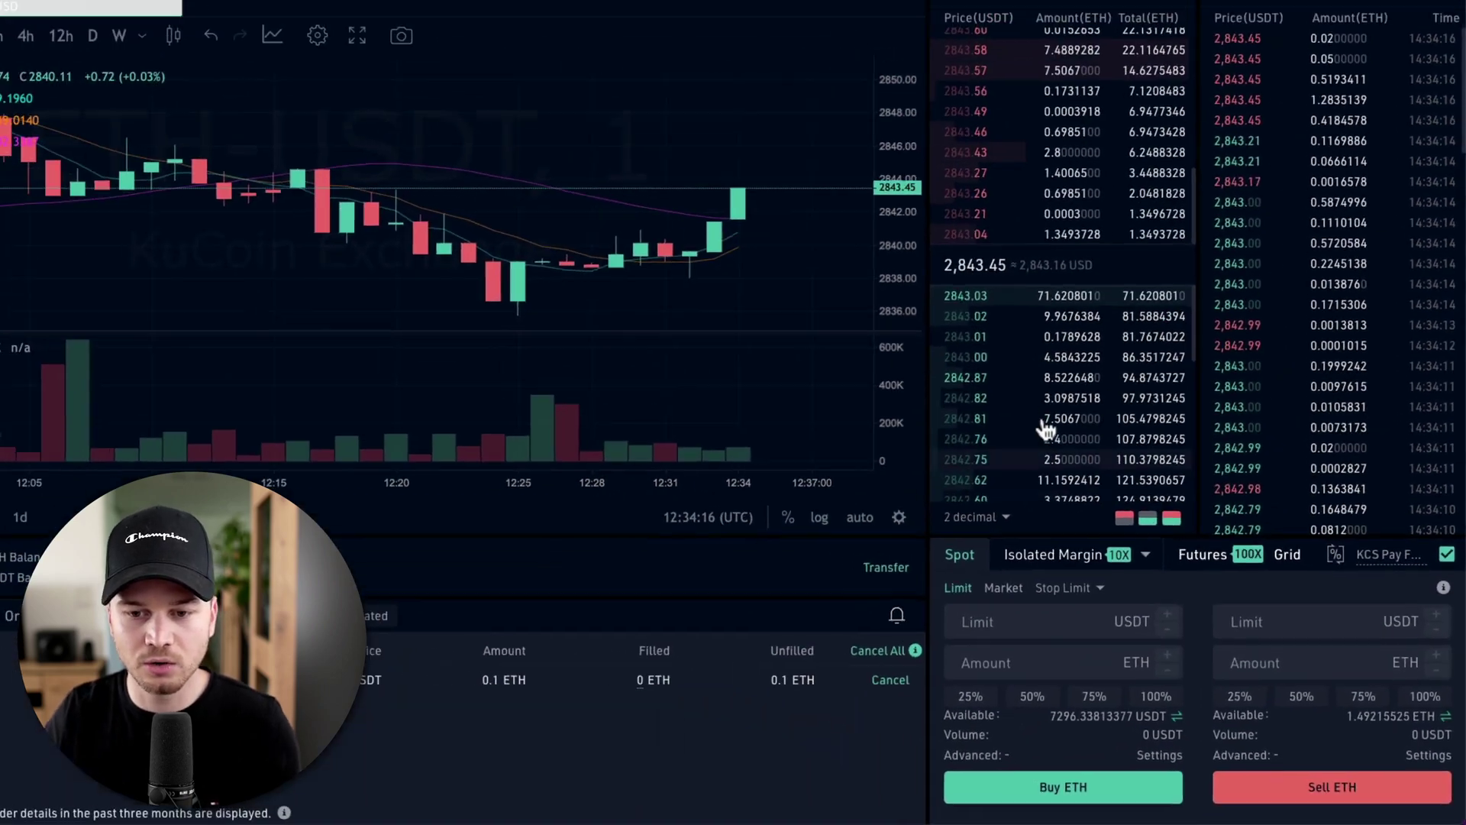
Cancel the open 0.1 ETH limit buy at 2700, restoring 7566.60813377 USDT available.
mouse_move(698, 35)
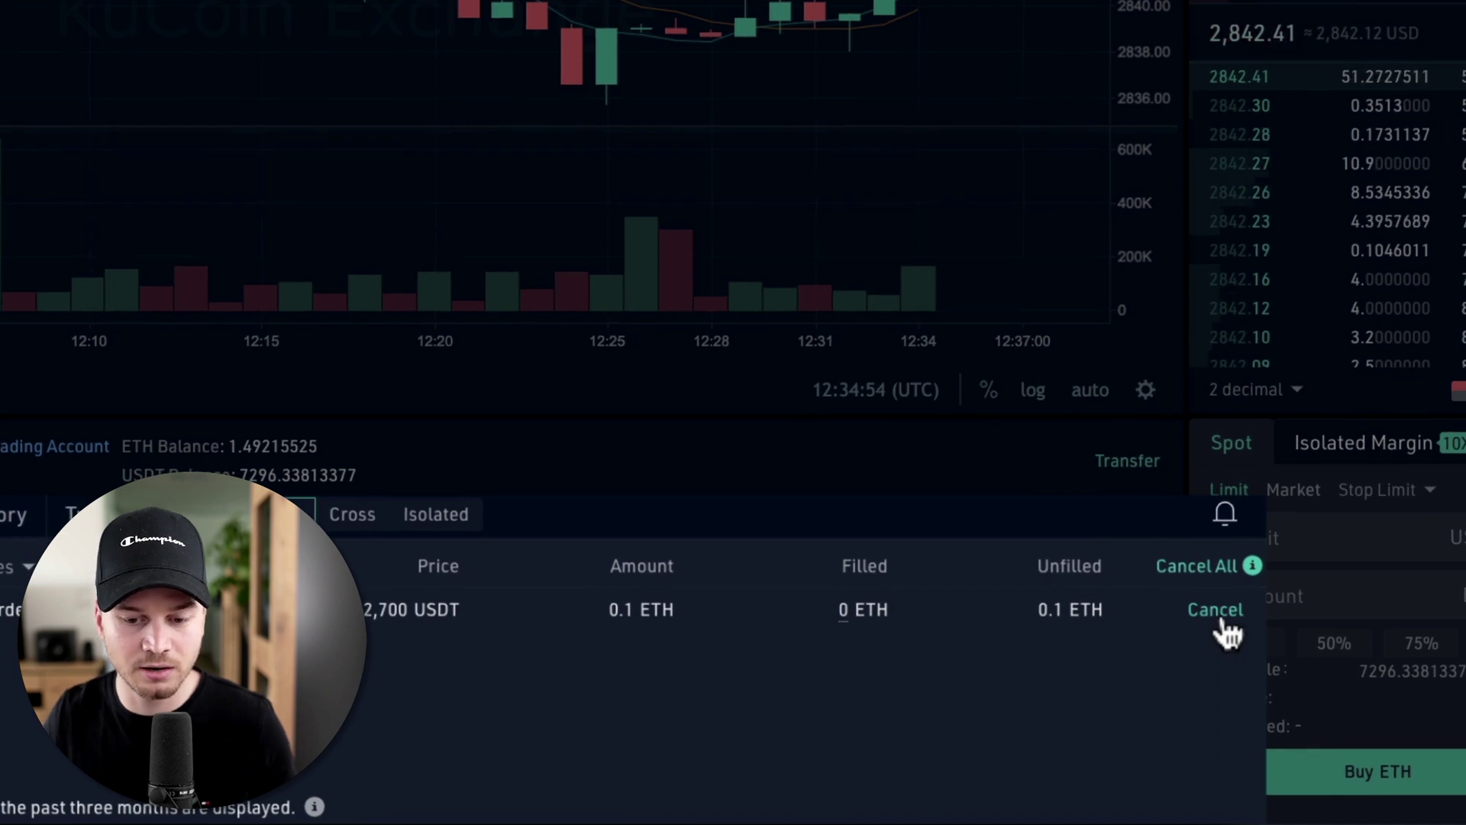
left_click(1221, 617)
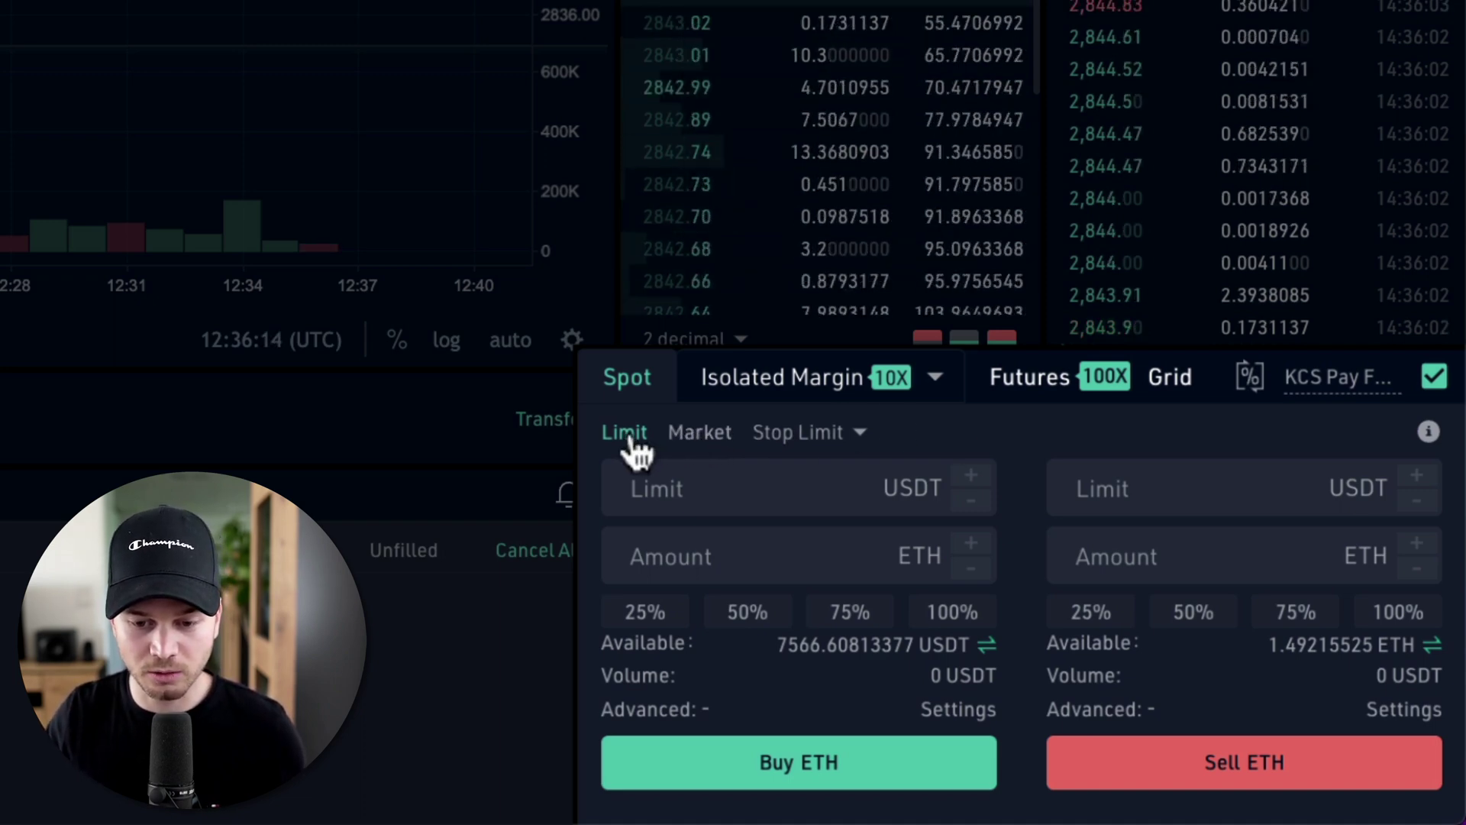
Place a Market buy order for ETH spending 100 USDT.
left_click(695, 436)
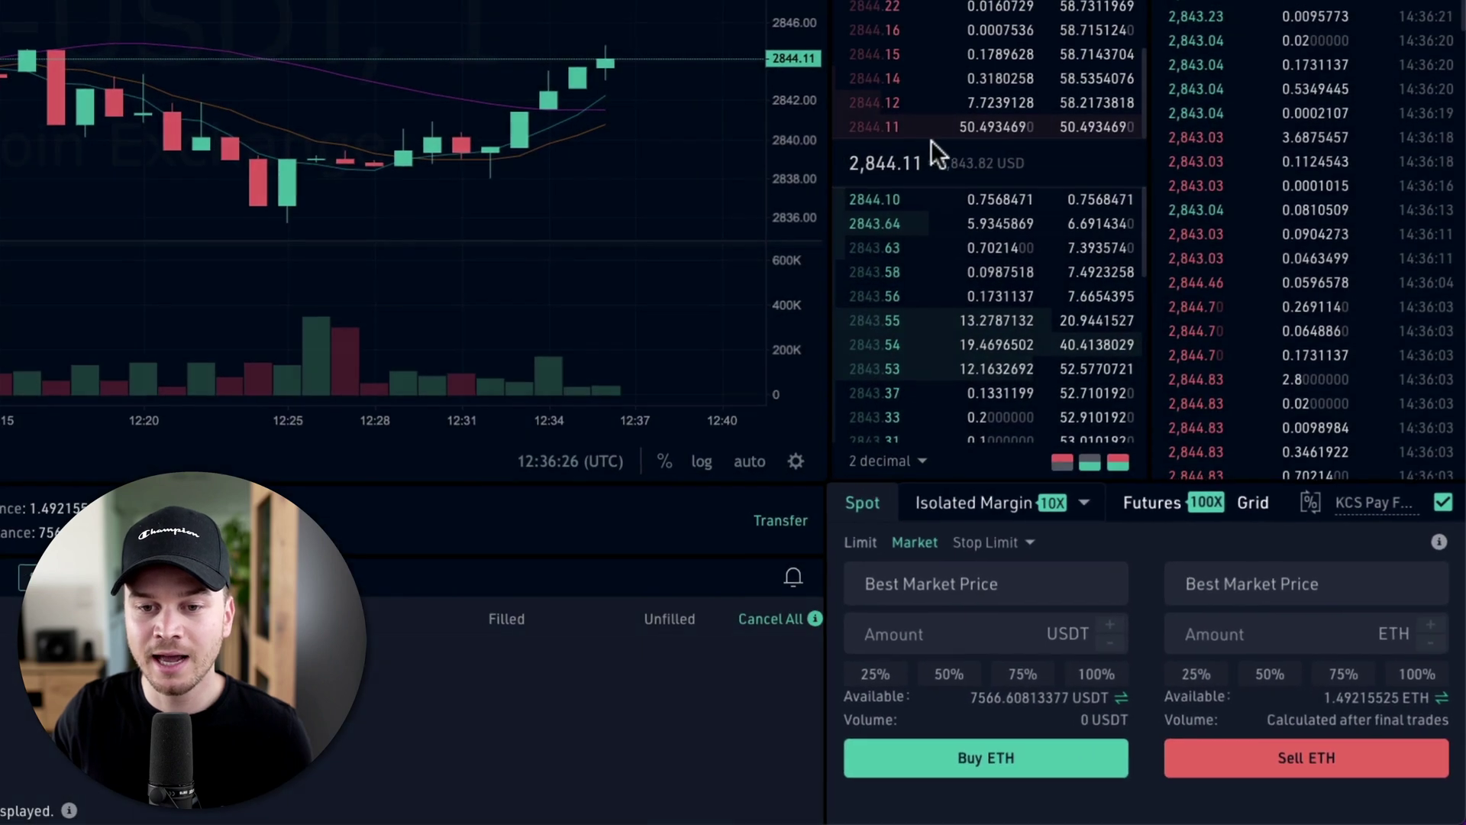
mouse_move(953, 147)
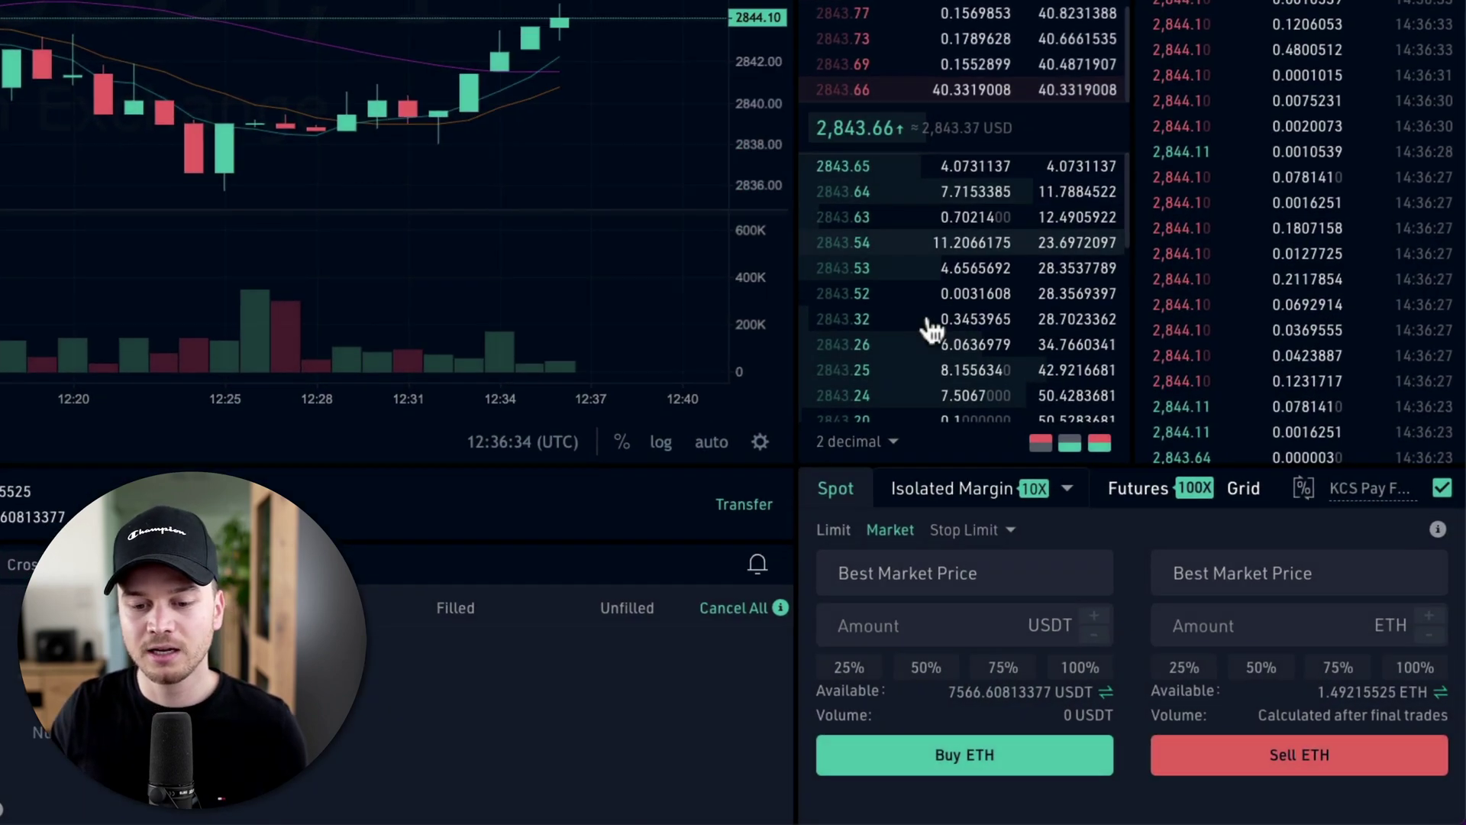
left_click(940, 627)
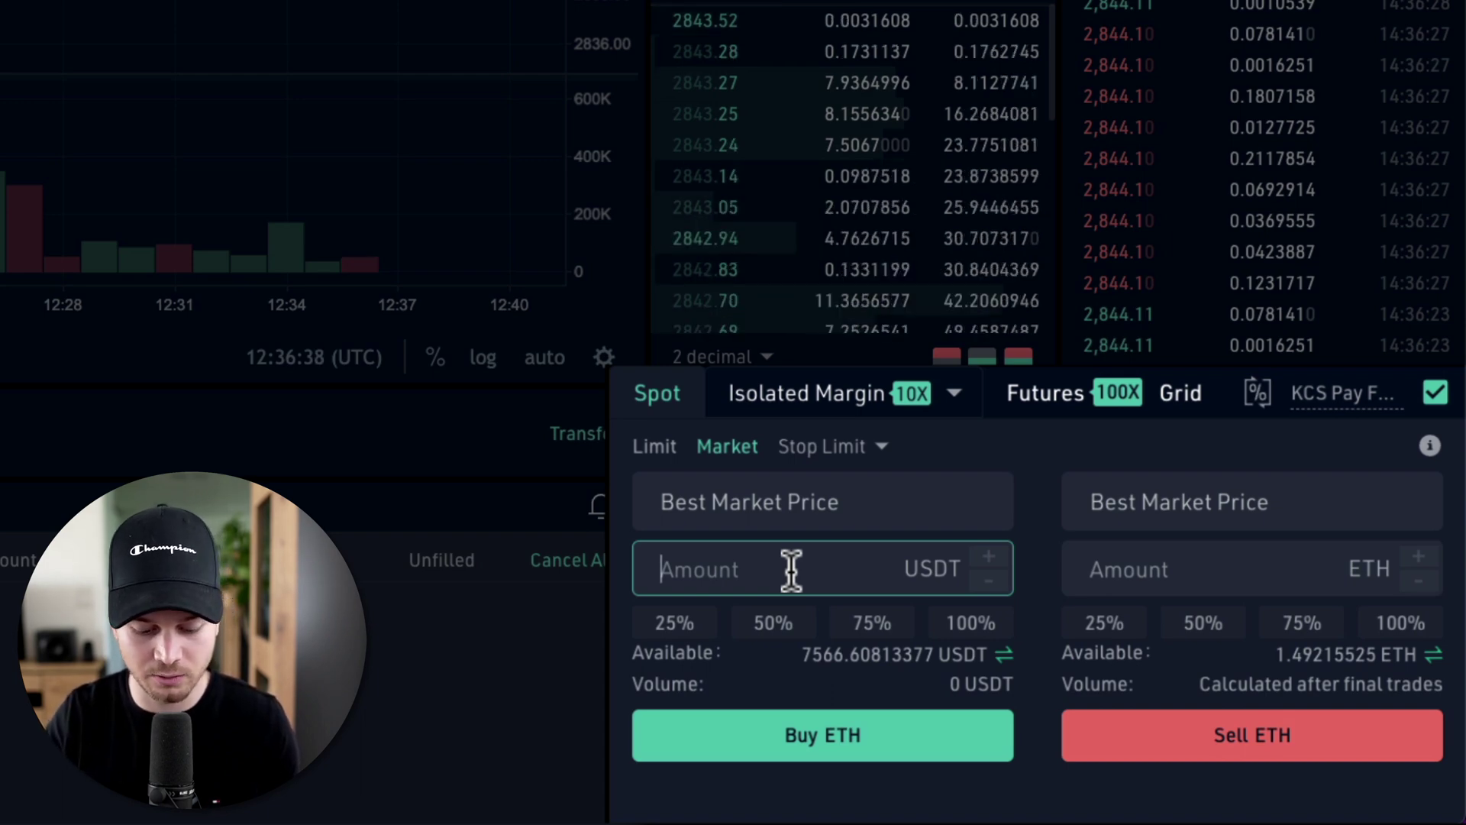
type("100")
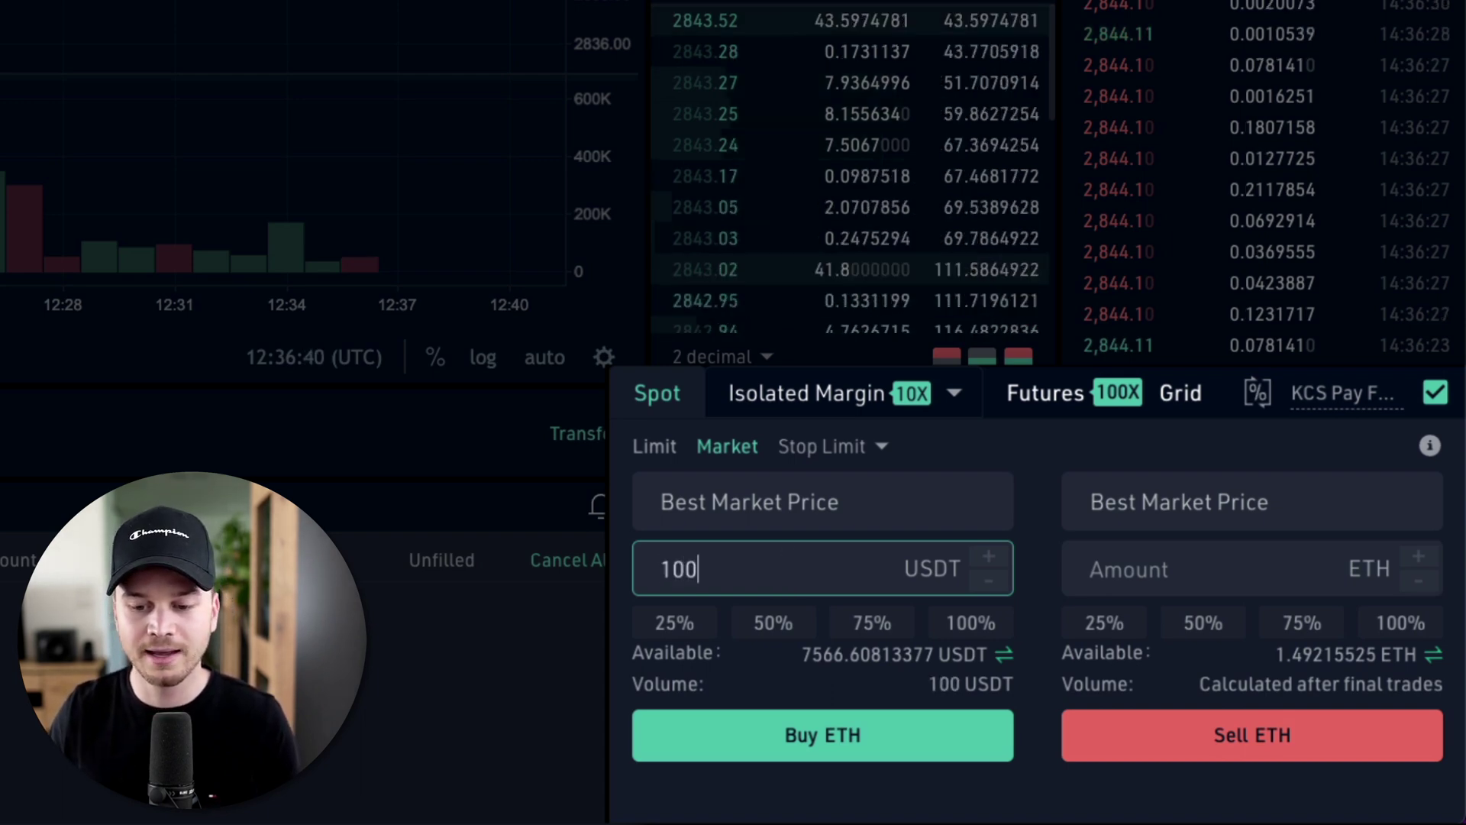
left_click(813, 752)
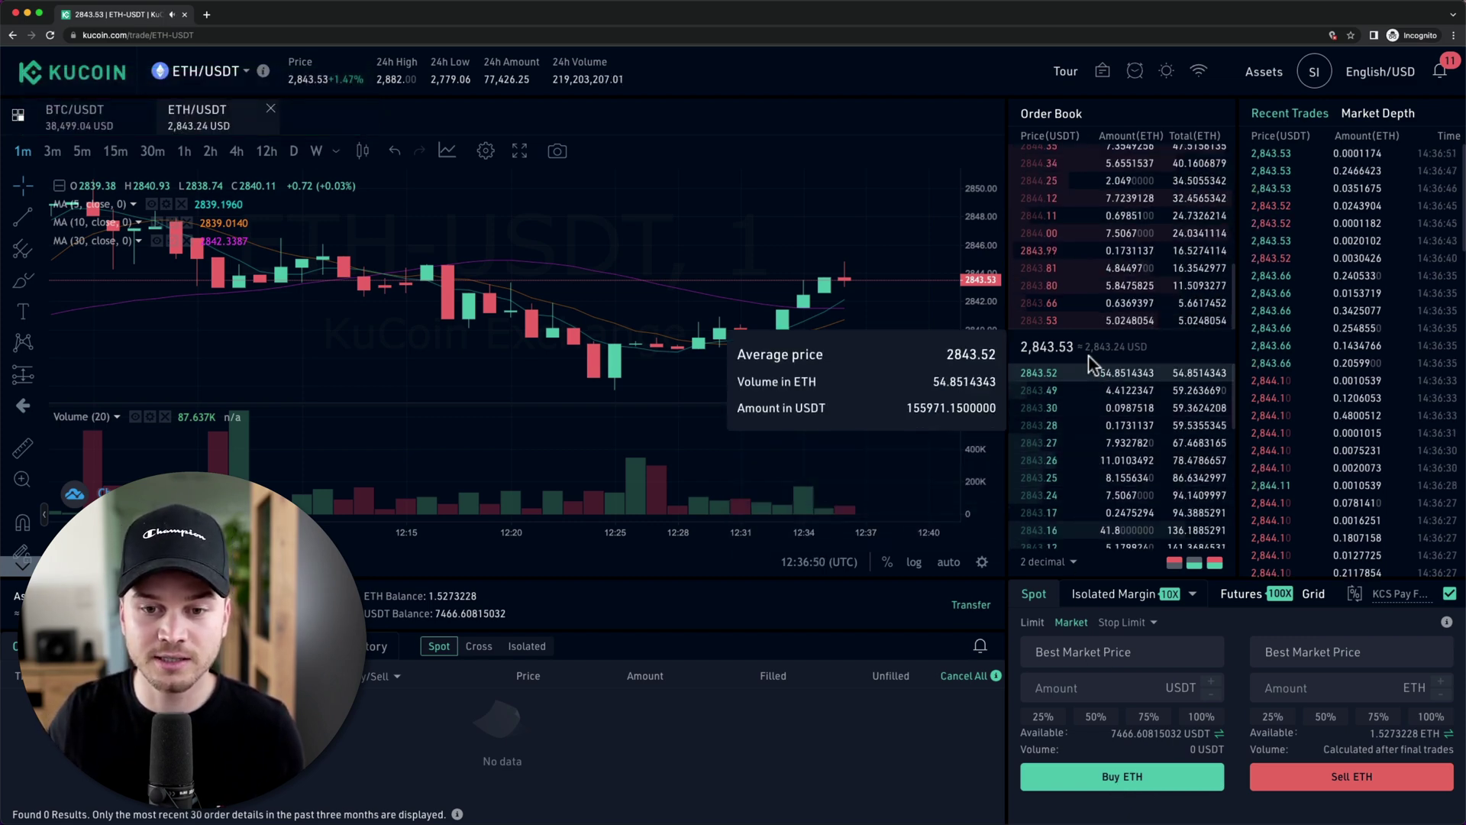
Show Trade History, listing the 0.0351675 ETH buy filled at 2,843.53 USDT.
mouse_move(1042, 332)
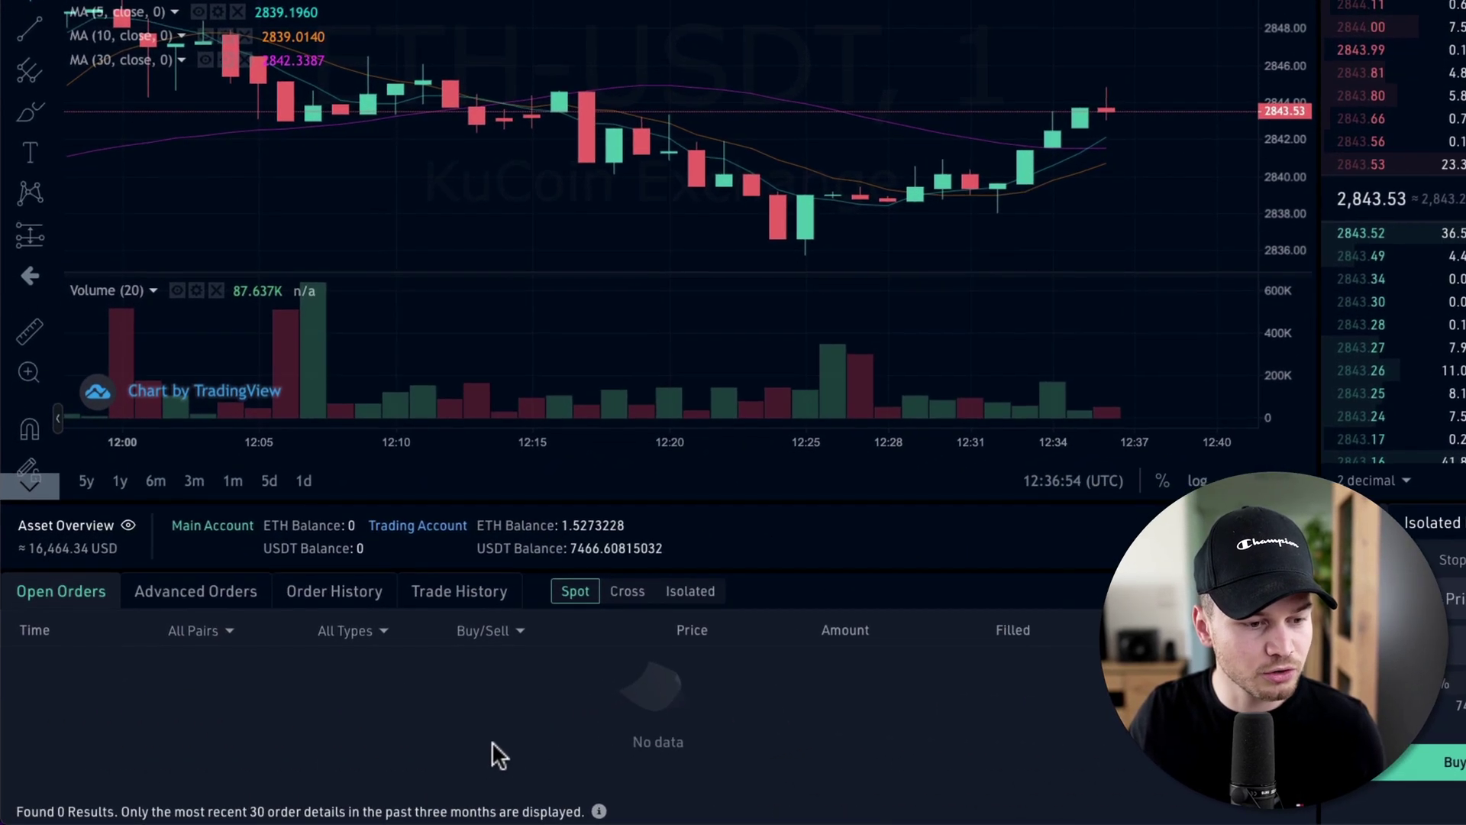
left_click(449, 598)
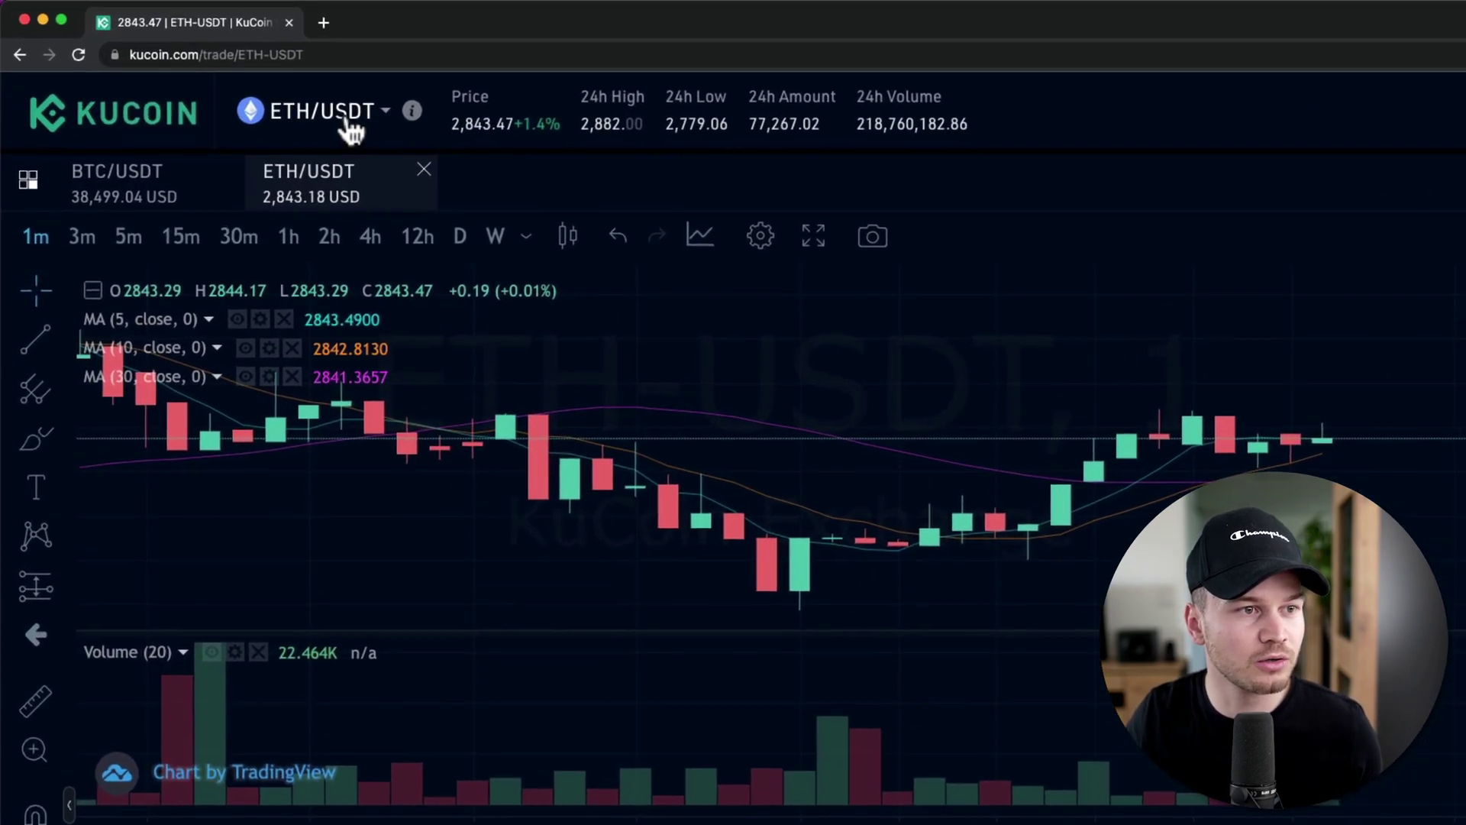
Switch the spot trading page from ETH/USDT to the KCS/USDT pair by searching for KCS.
left_click(223, 83)
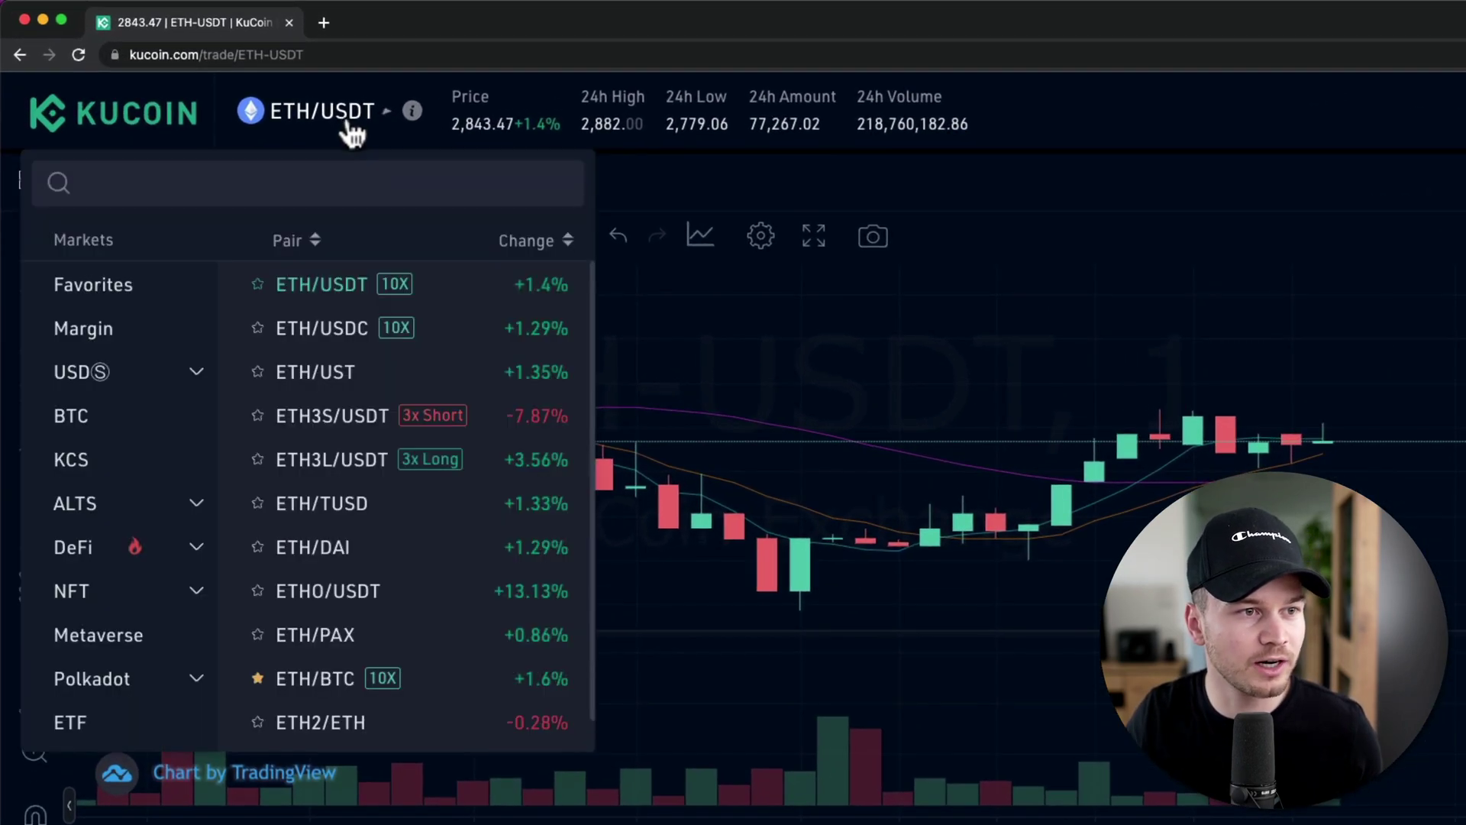
left_click(358, 178)
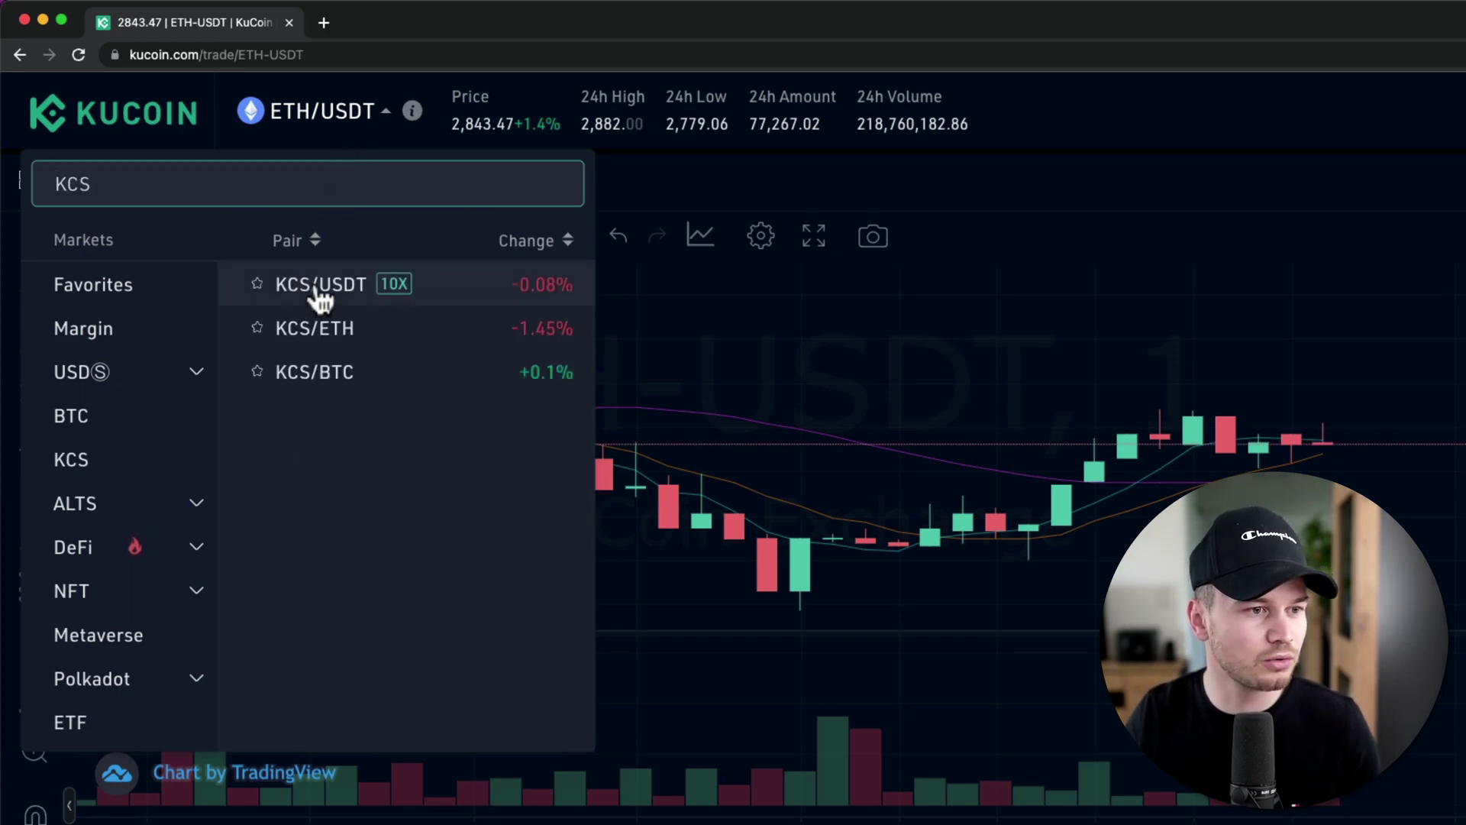
left_click(323, 292)
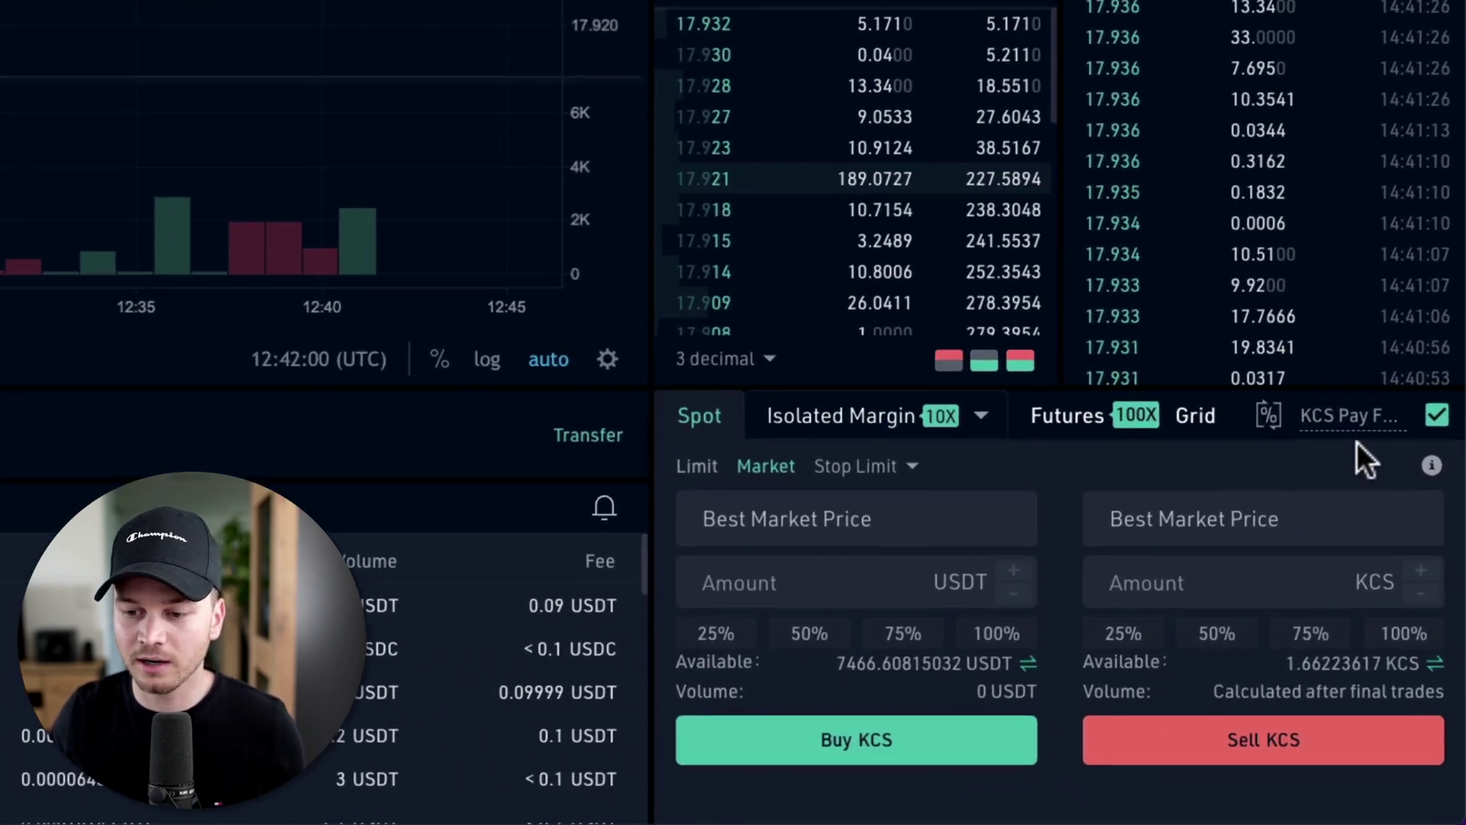
mouse_move(1393, 595)
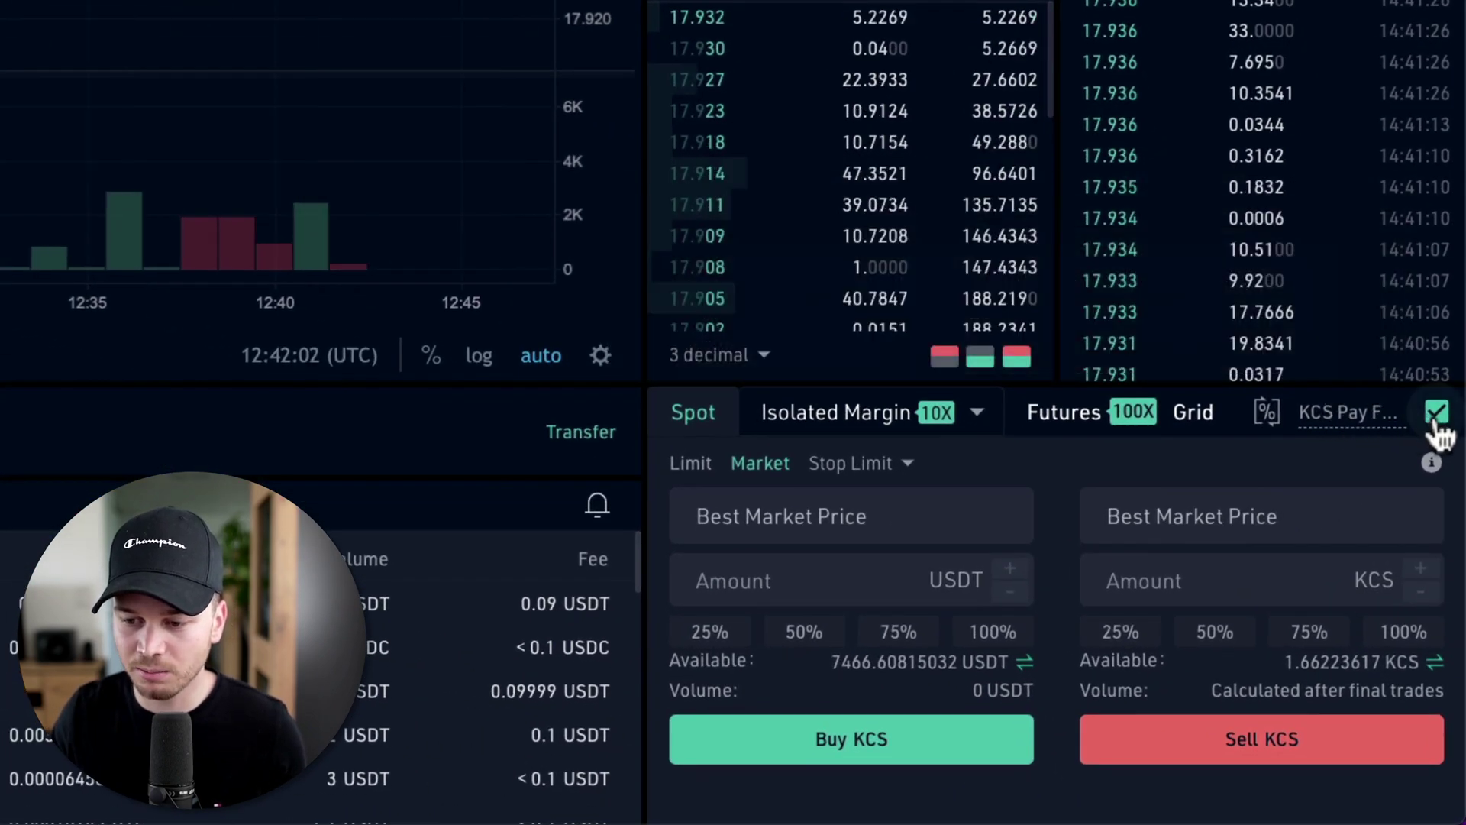